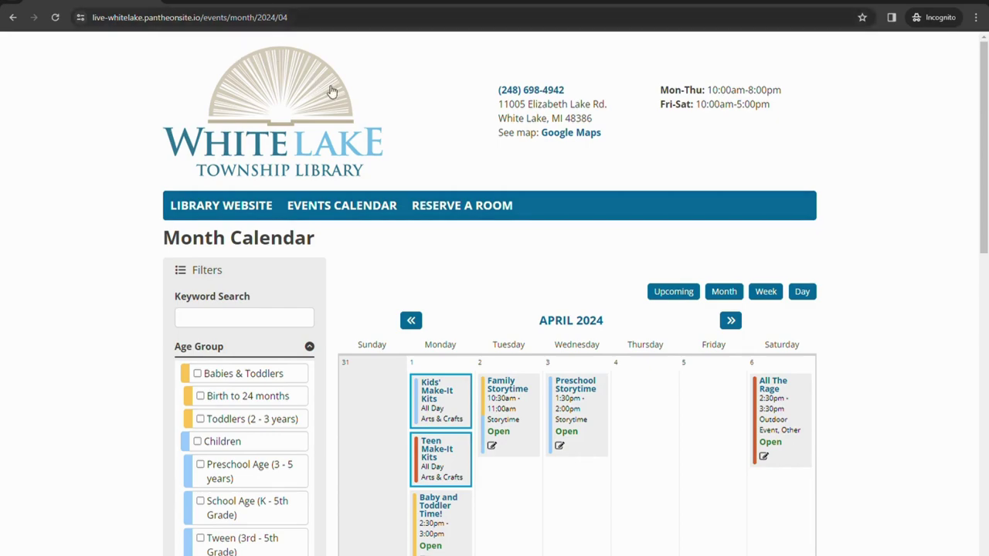
left_click(217, 213)
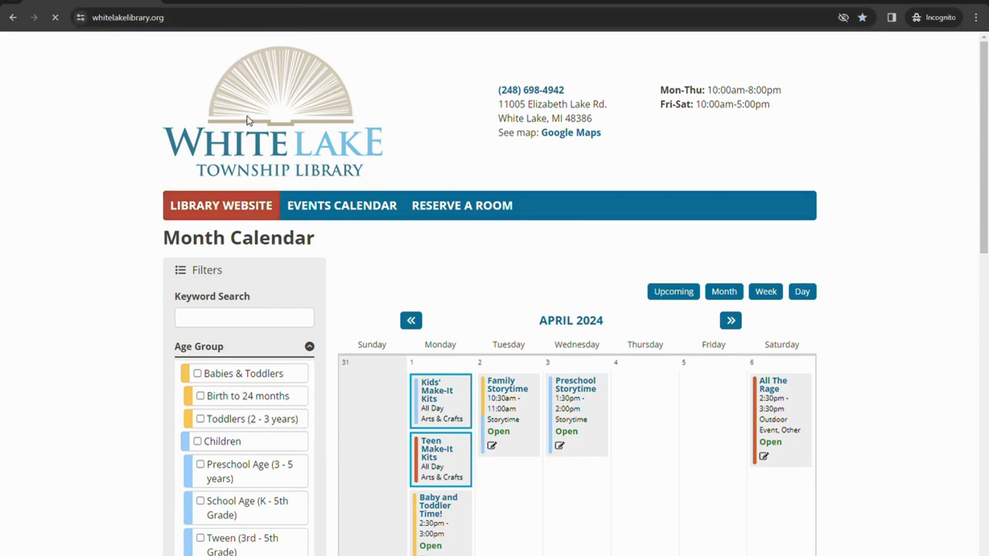
left_click(11, 17)
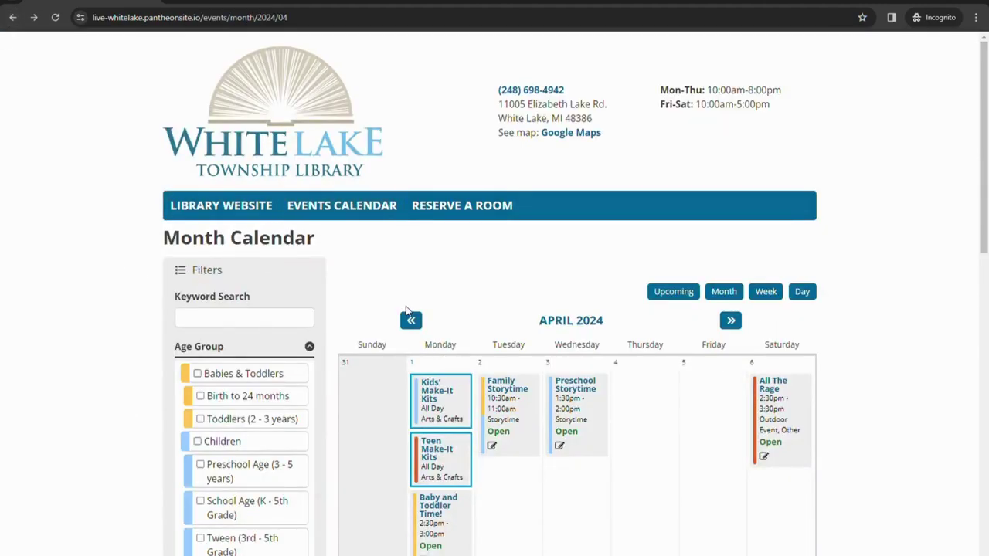
left_click(467, 214)
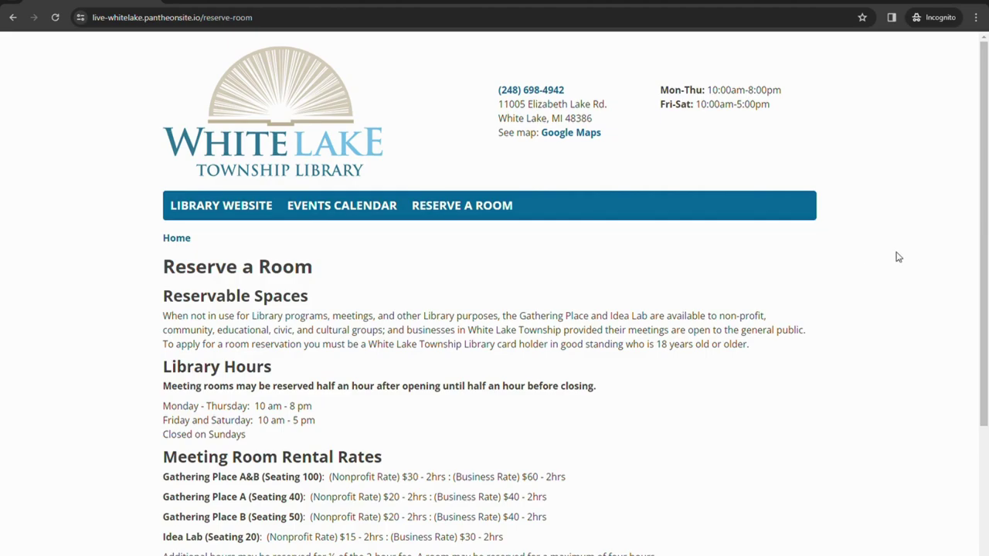
left_click(371, 207)
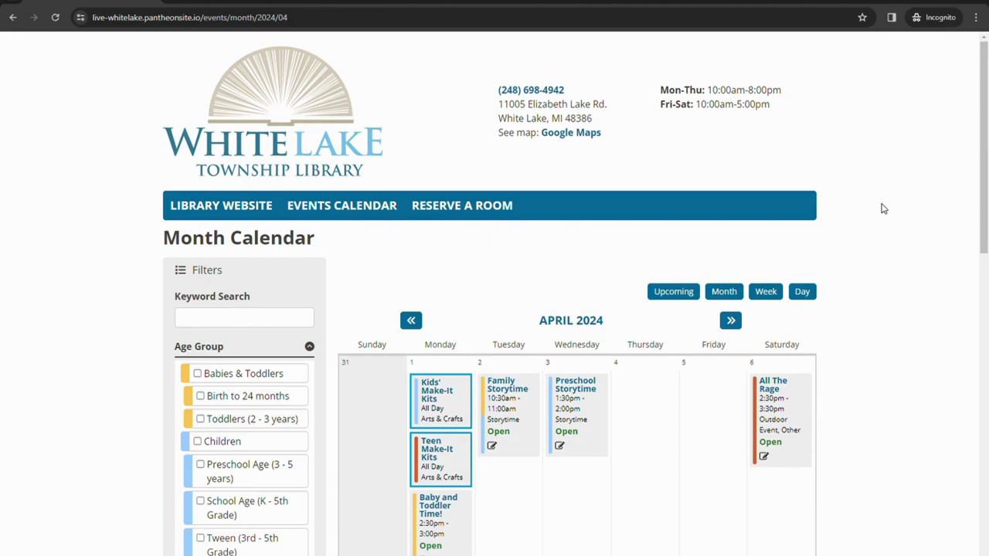
Scroll down through April's weeks of events on the month calendar.
scroll(884, 208, "down", 2)
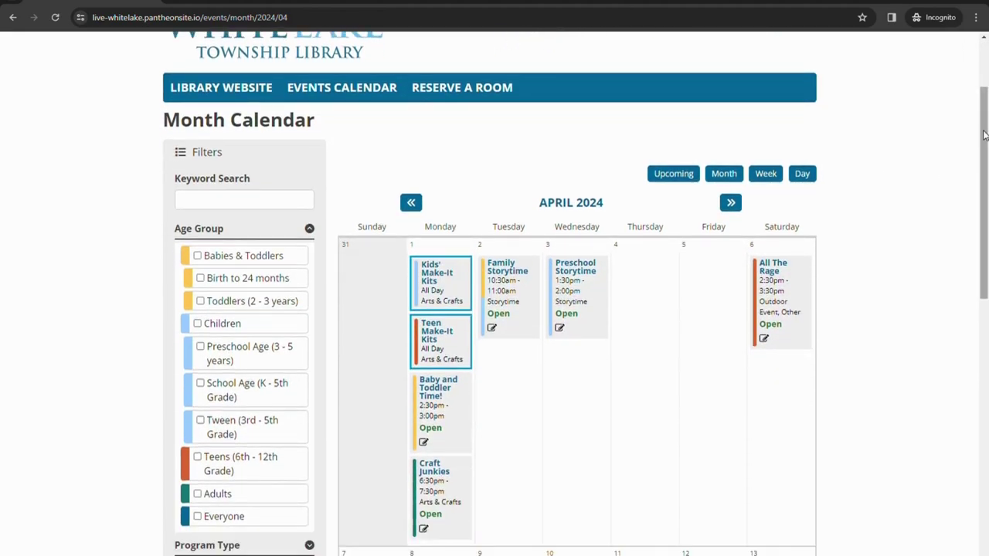
left_click_drag(983, 135, 985, 207)
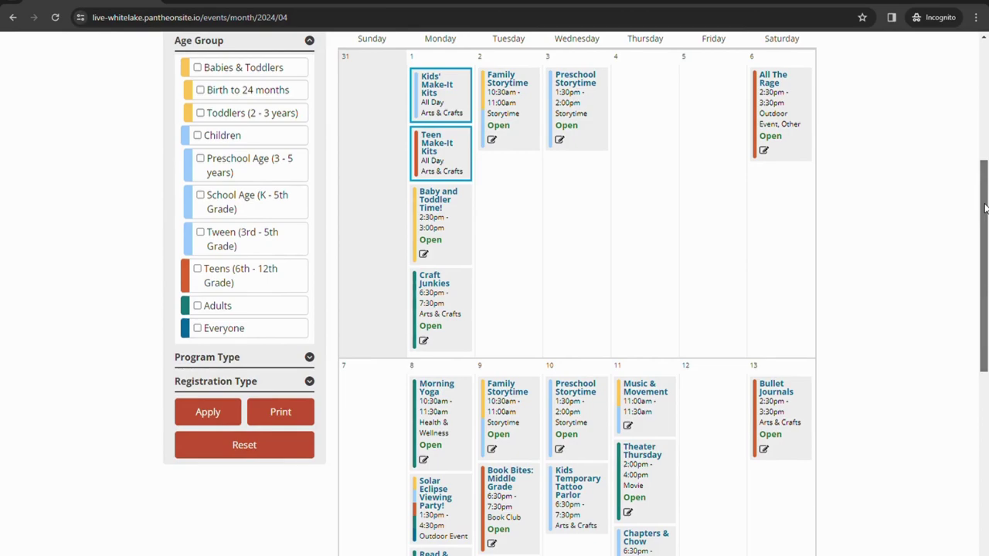
left_click_drag(984, 207, 985, 171)
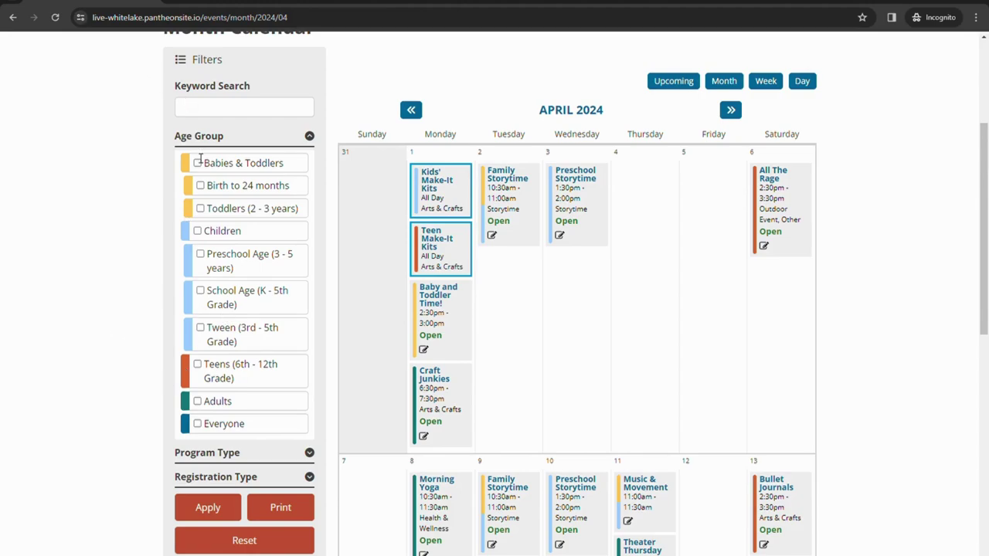
left_click(199, 367)
left_click(218, 516)
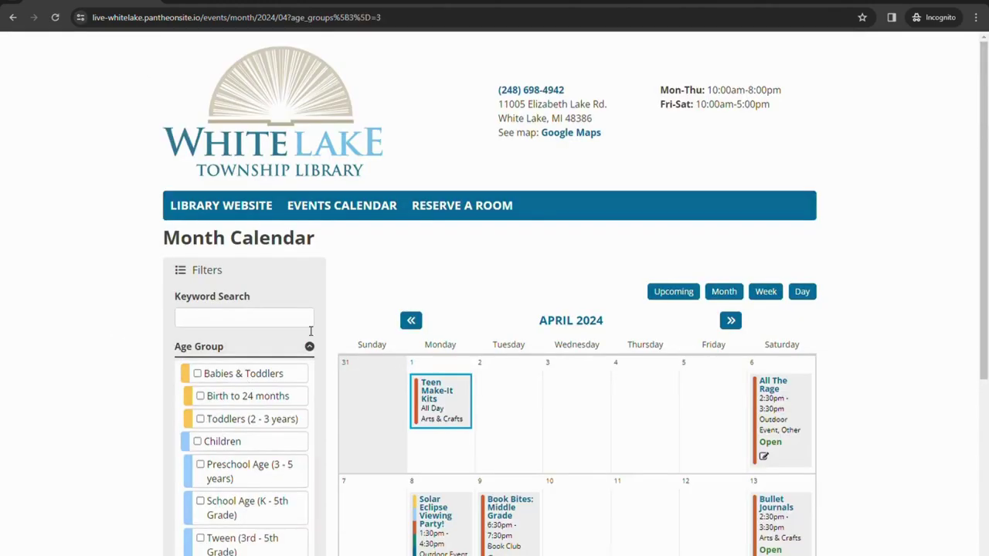
scroll(697, 317, "down", 3)
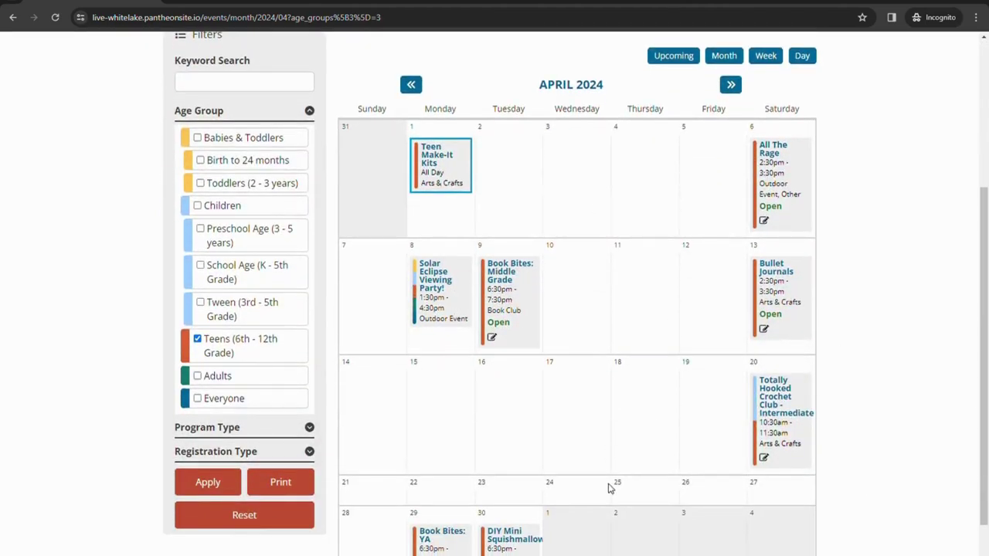
scroll(303, 250, "up", 1)
key("alt+Left")
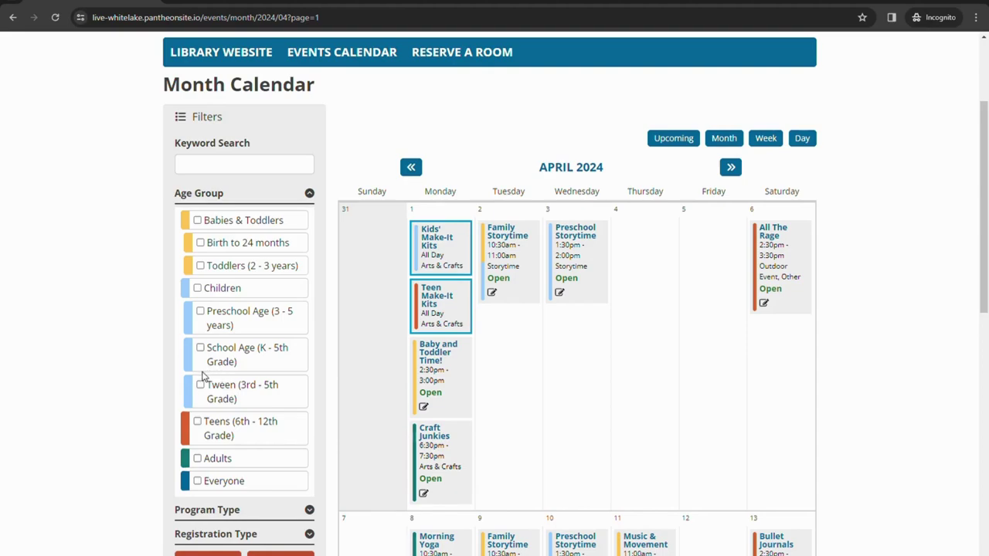
left_click(200, 348)
left_click(201, 385)
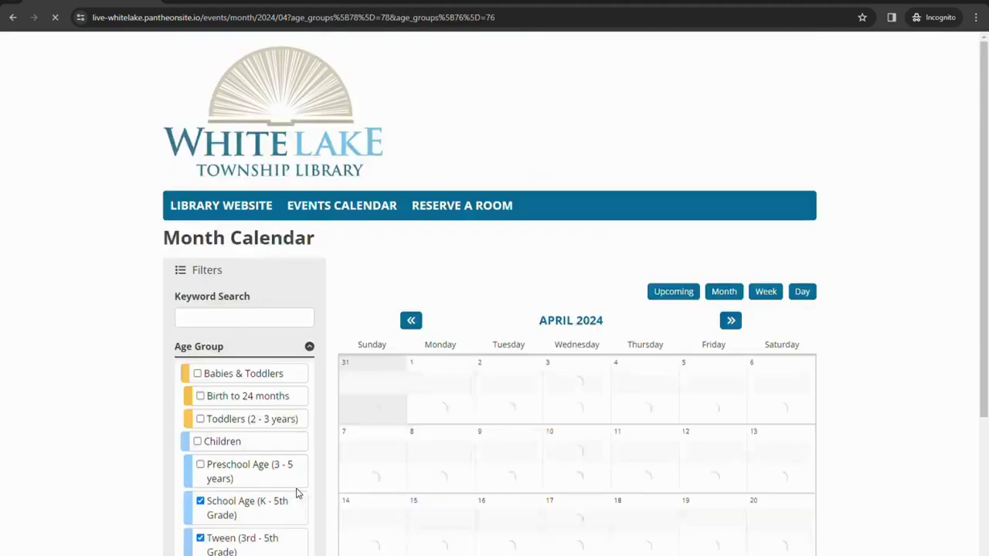
scroll(718, 288, "down", 1)
scroll(717, 288, "down", 2)
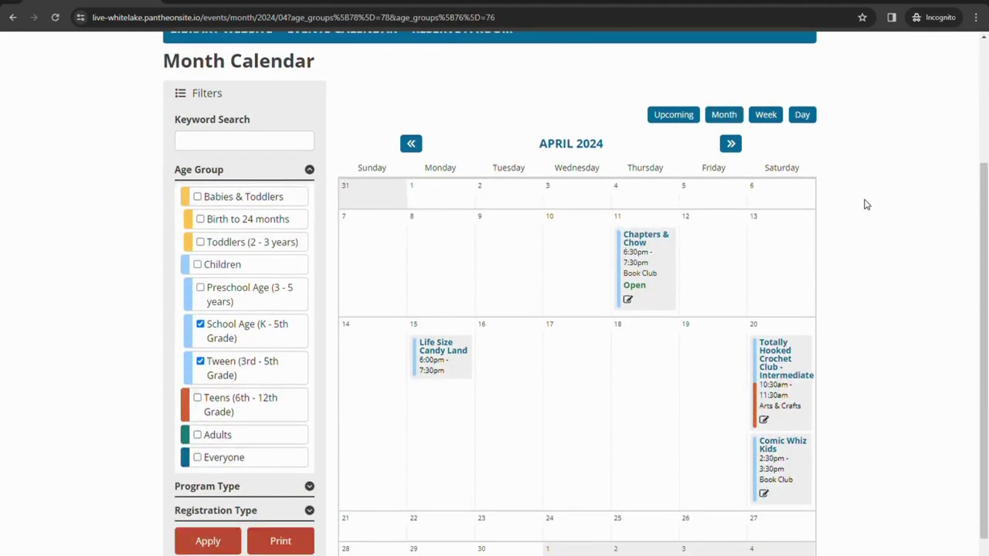
key("alt+Left")
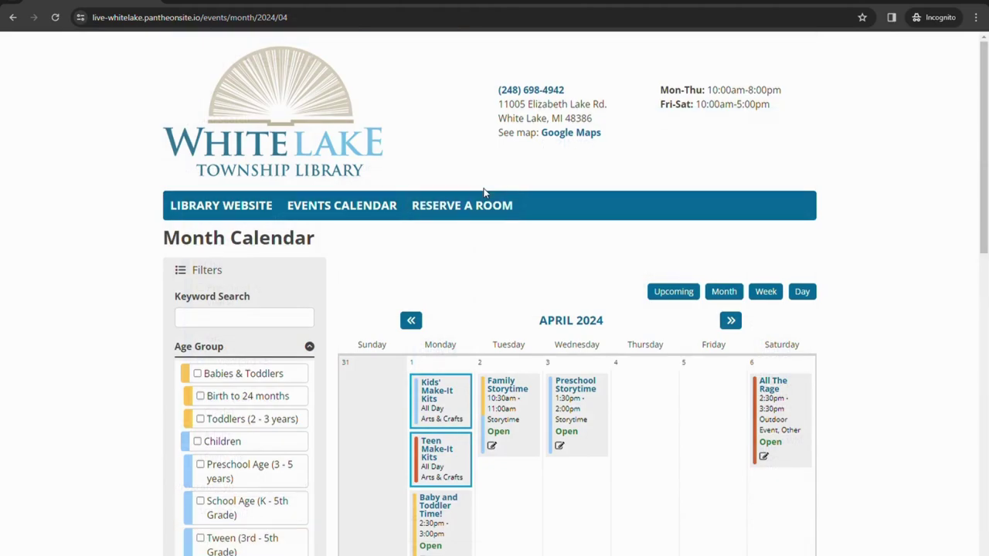
scroll(271, 246, "down", 2)
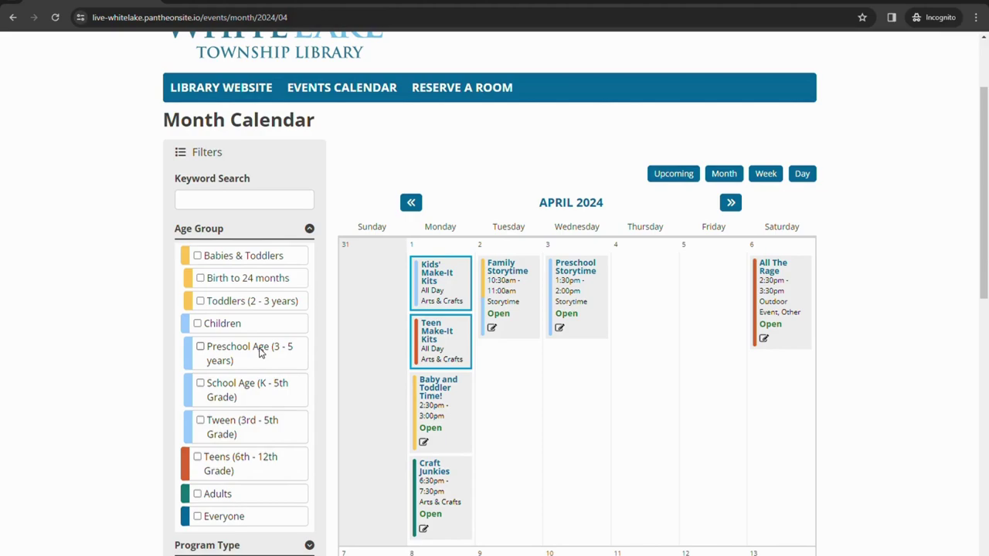
Filter the calendar to Toddlers (2 - 3 years) events.
left_click(201, 301)
scroll(238, 412, "down", 2)
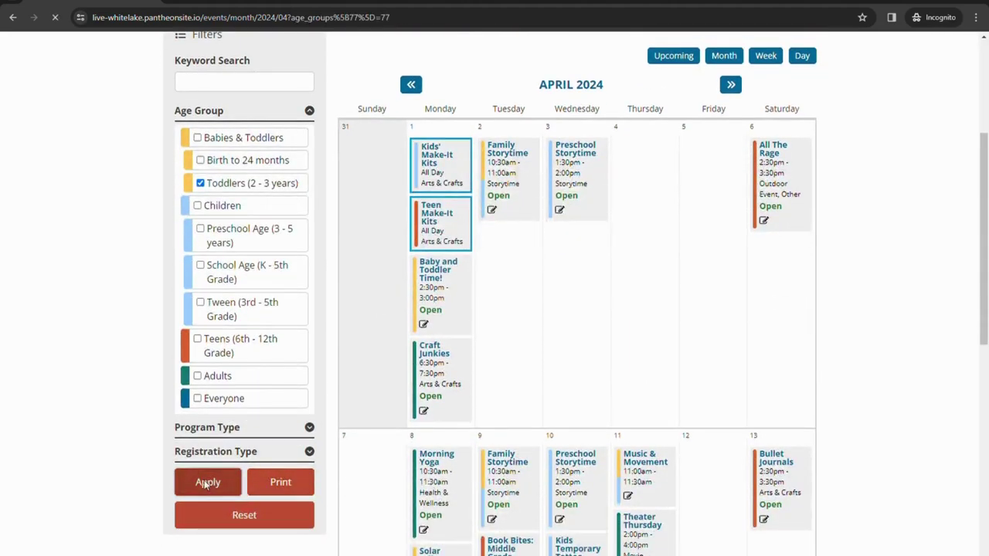
left_click(207, 481)
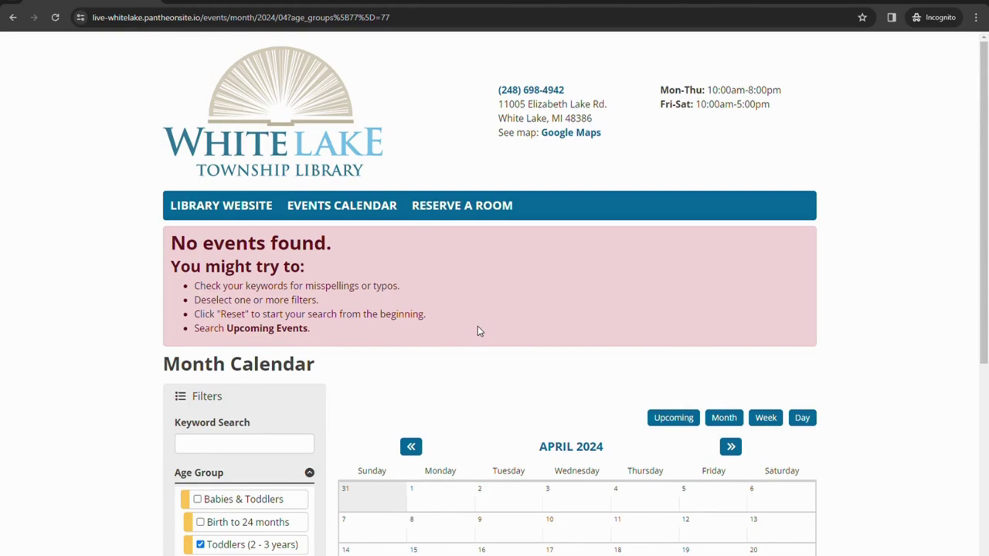
Apply the Babies & Toddlers age filter, then clear it to show every event.
scroll(477, 331, "down", 3)
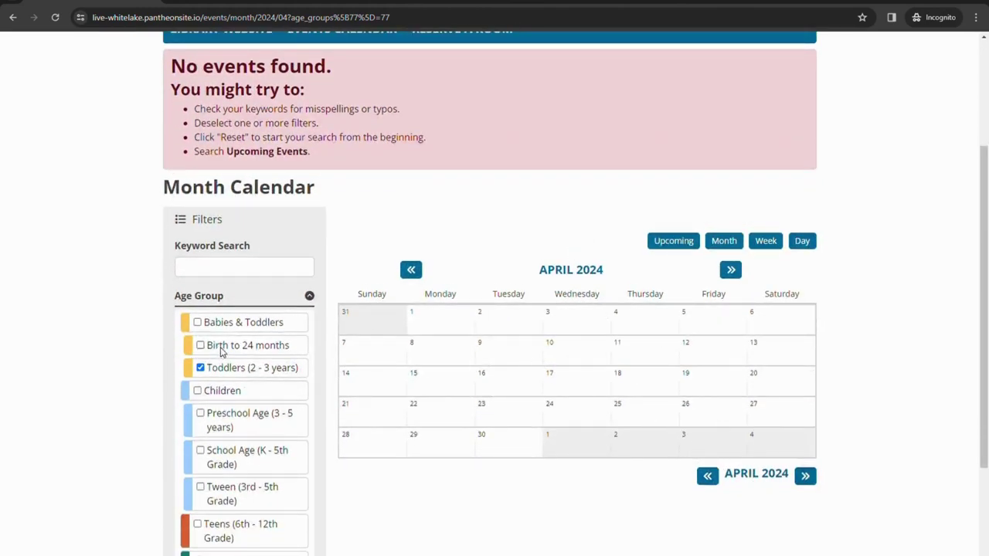
left_click(198, 323)
scroll(239, 324, "down", 2)
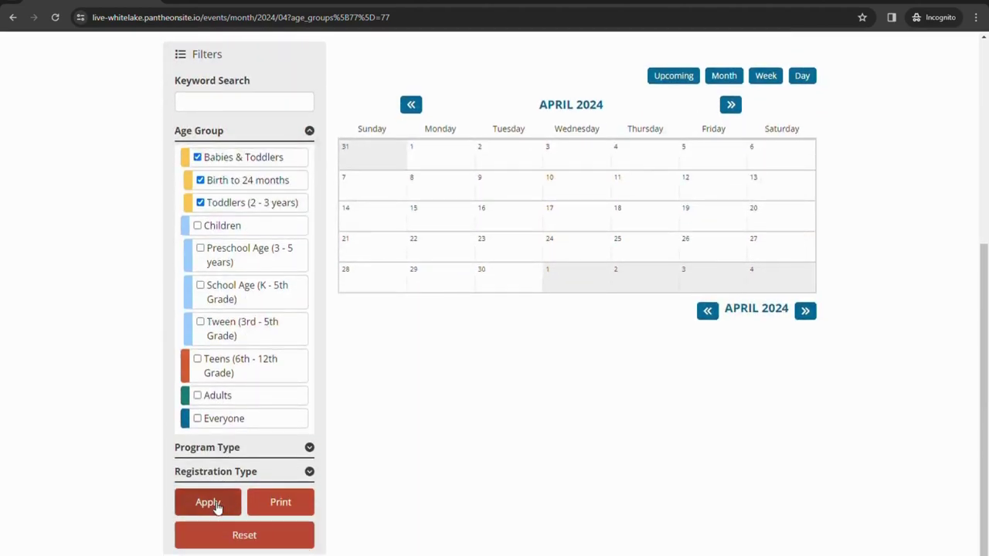
left_click(215, 502)
scroll(170, 380, "down", 2)
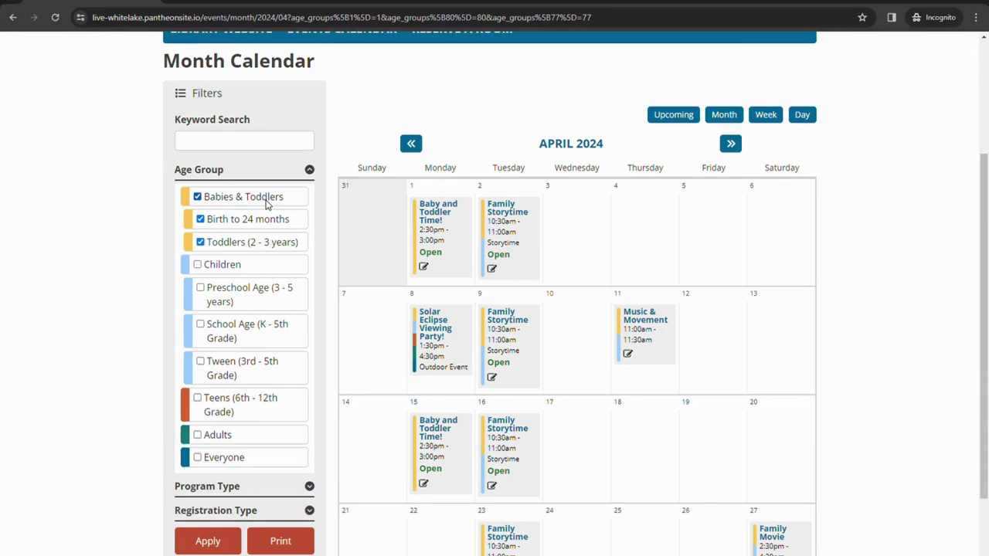
left_click(267, 202)
scroll(269, 380, "down", 2)
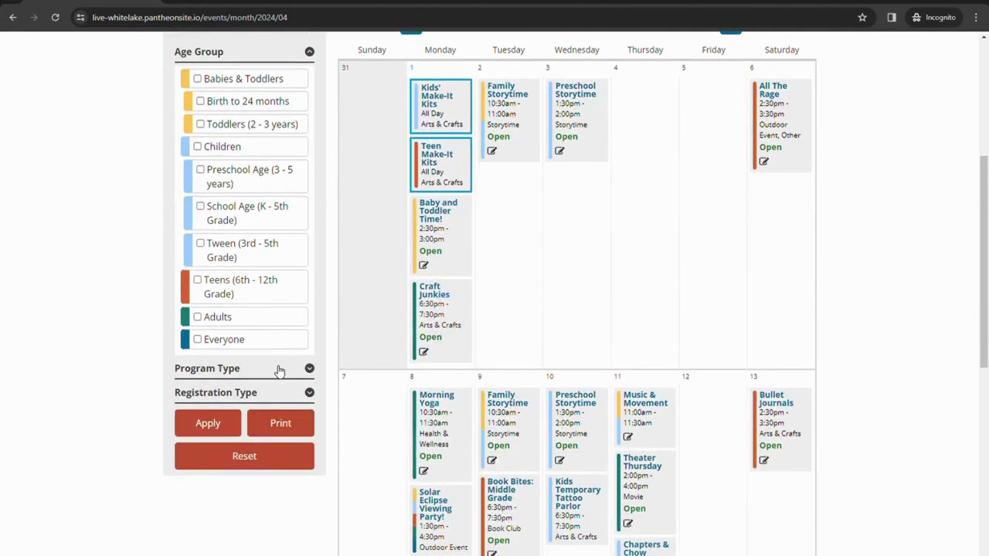
Expand the Program Type filter options in the sidebar.
left_click(275, 369)
scroll(151, 352, "down", 1)
scroll(150, 352, "down", 2)
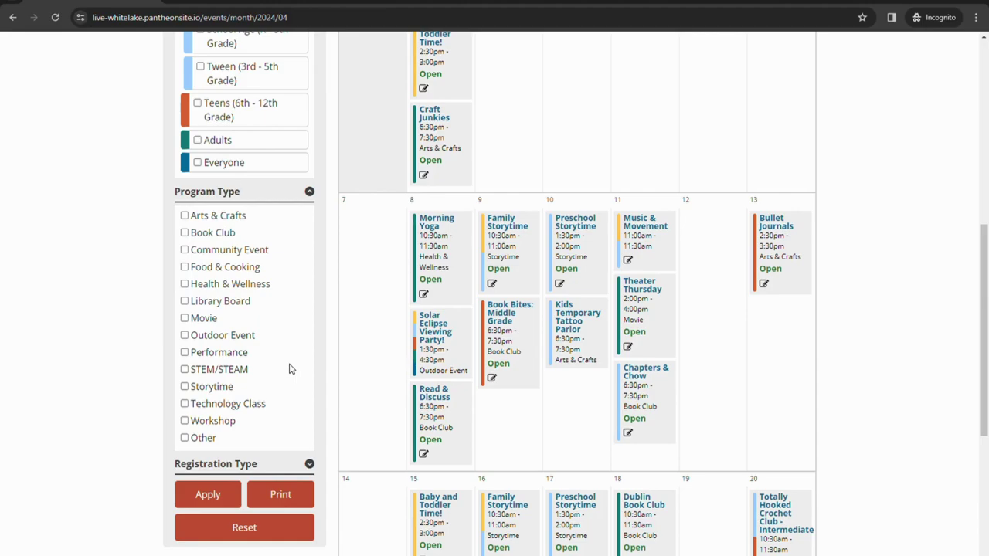
Preview Morning Yoga, Solar Eclipse, Book Bites and Read & Discuss, then expand Registration Type.
left_click(460, 278)
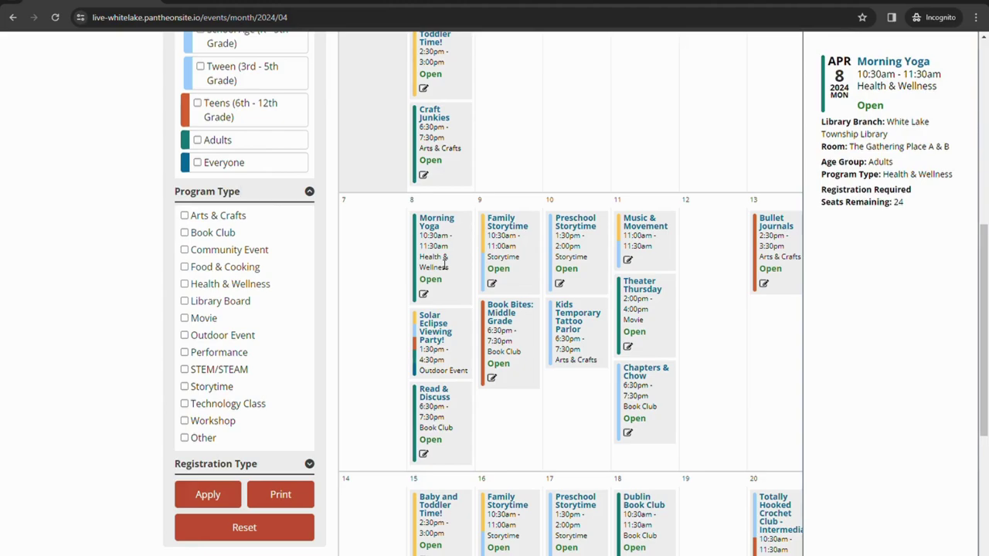
left_click(490, 331)
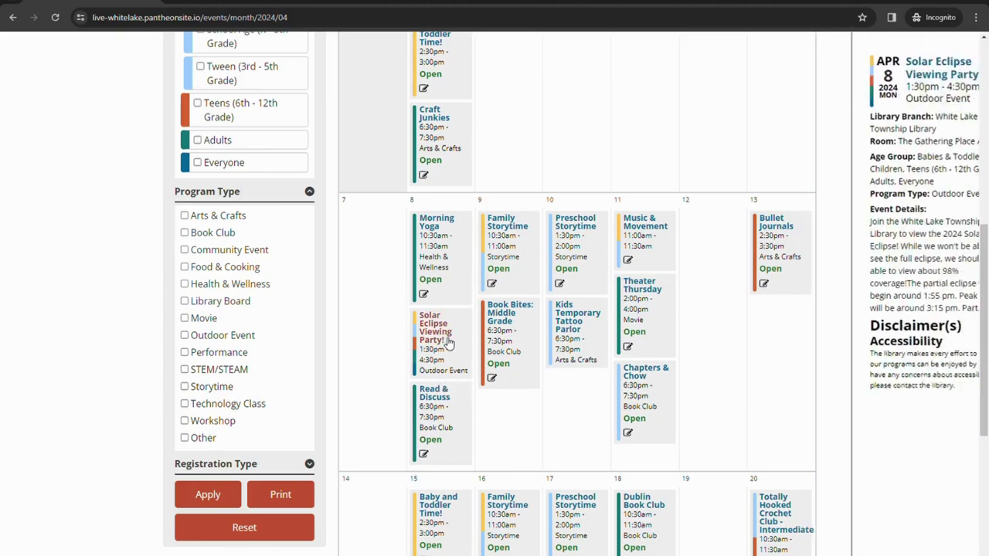
left_click(487, 377)
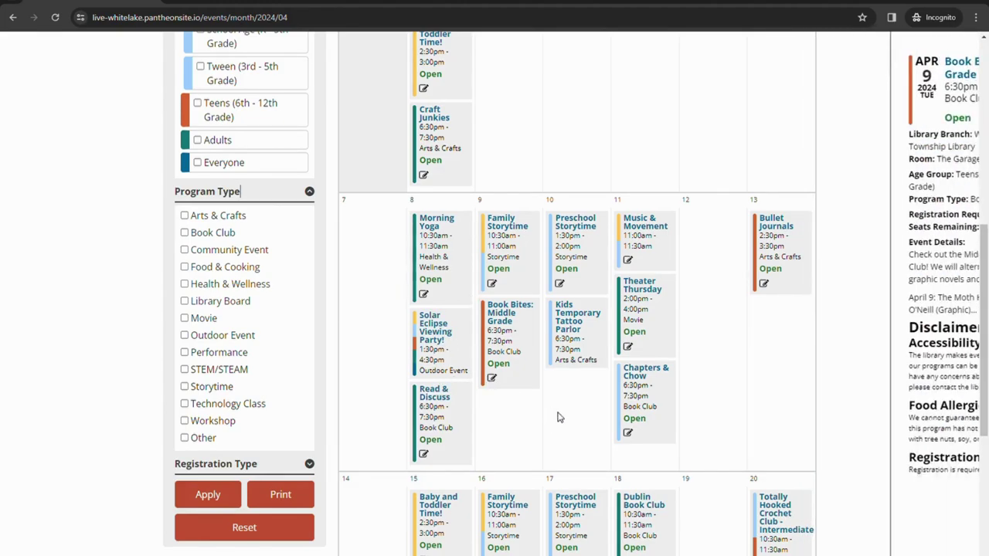
left_click(433, 415)
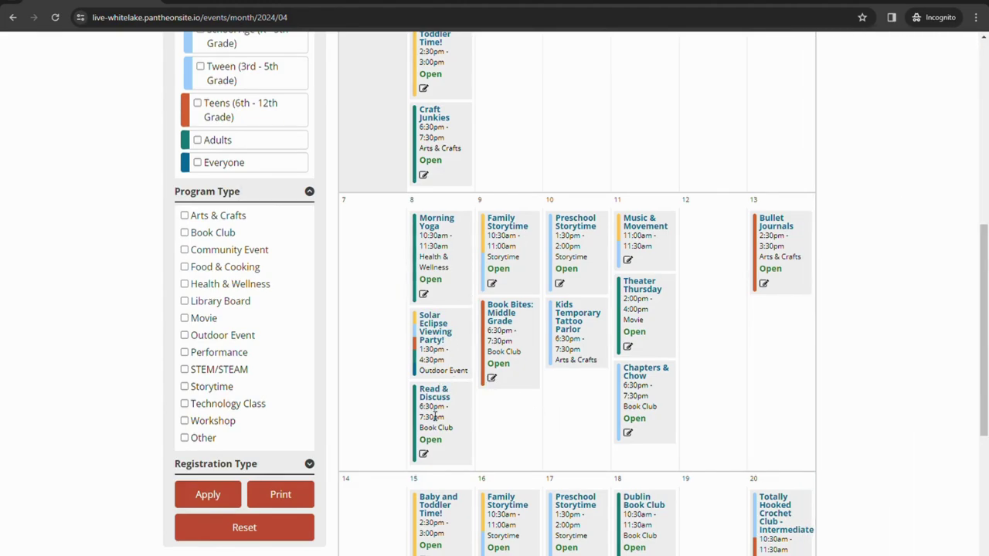
left_click(365, 422)
left_click(226, 464)
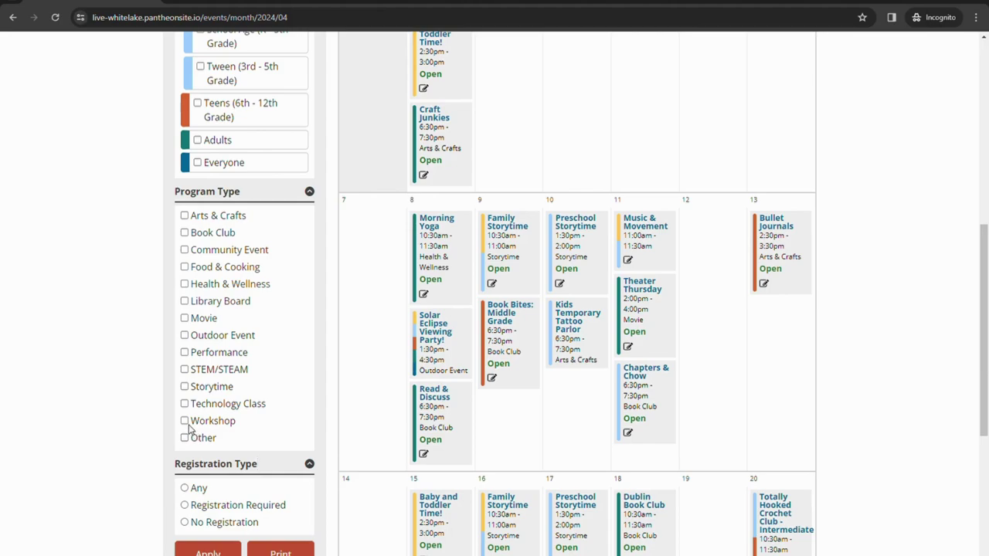
scroll(166, 453, "down", 2)
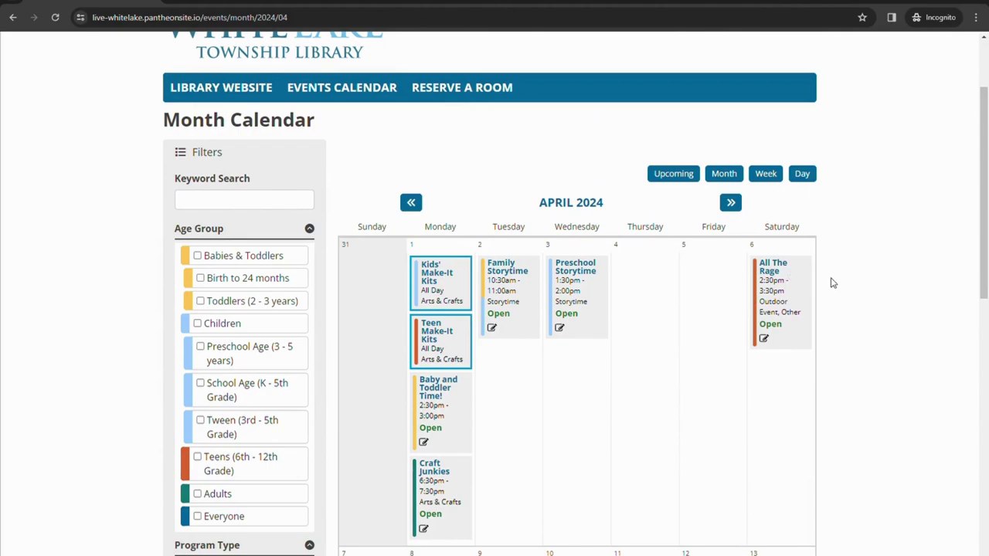
Open the April 1 Kids' Make-It Kits event to see its all-day details.
scroll(864, 272, "up", 1)
scroll(863, 273, "up", 1)
scroll(879, 267, "down", 1)
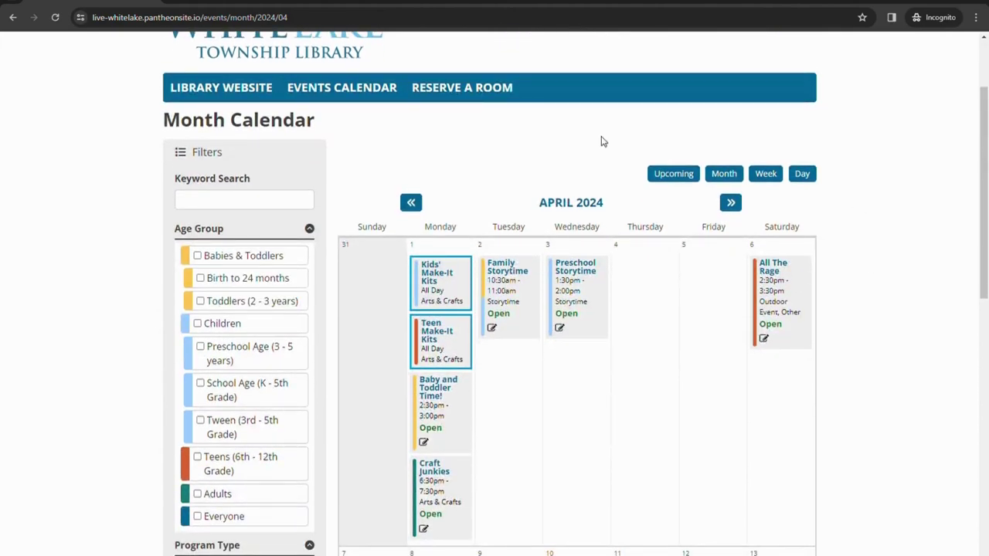
left_click(443, 280)
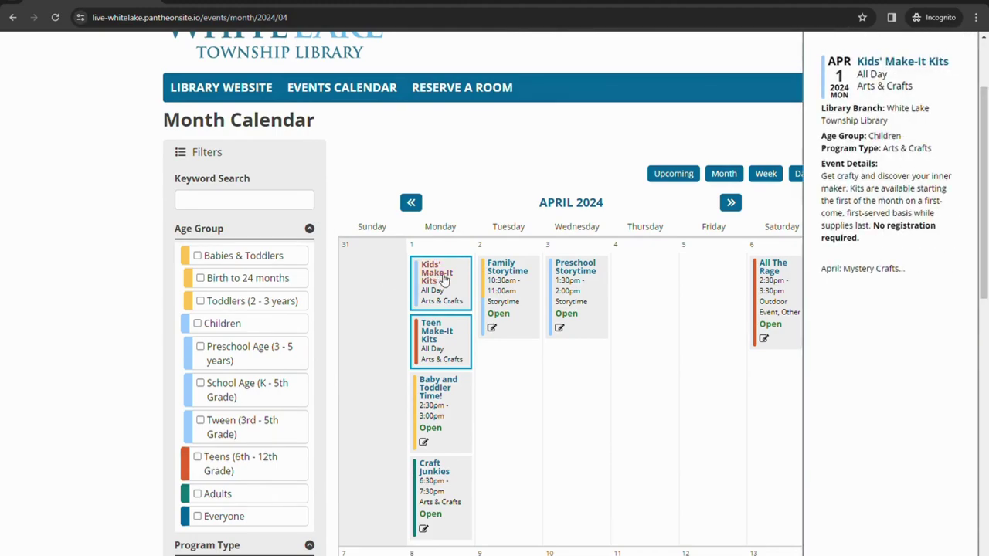
mouse_move(776, 272)
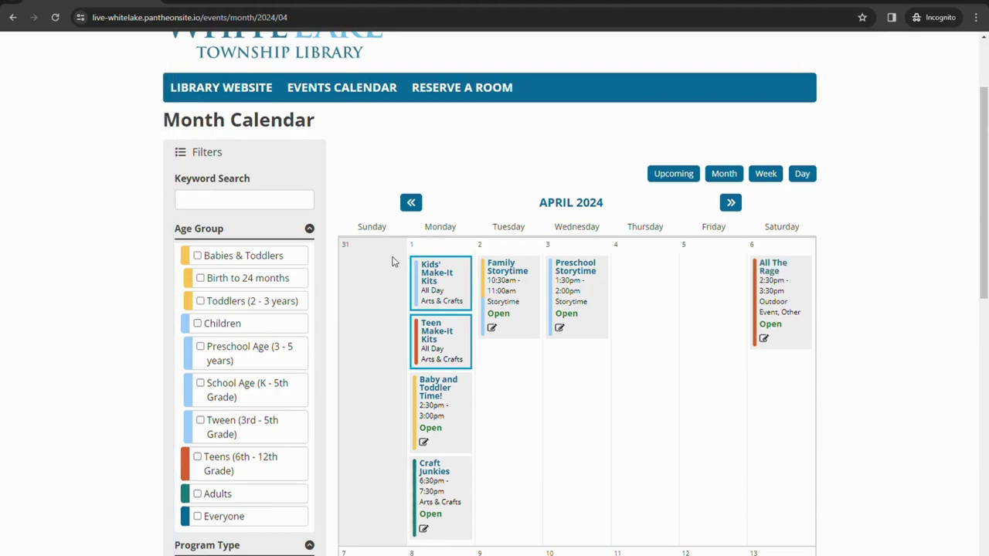
mouse_move(435, 282)
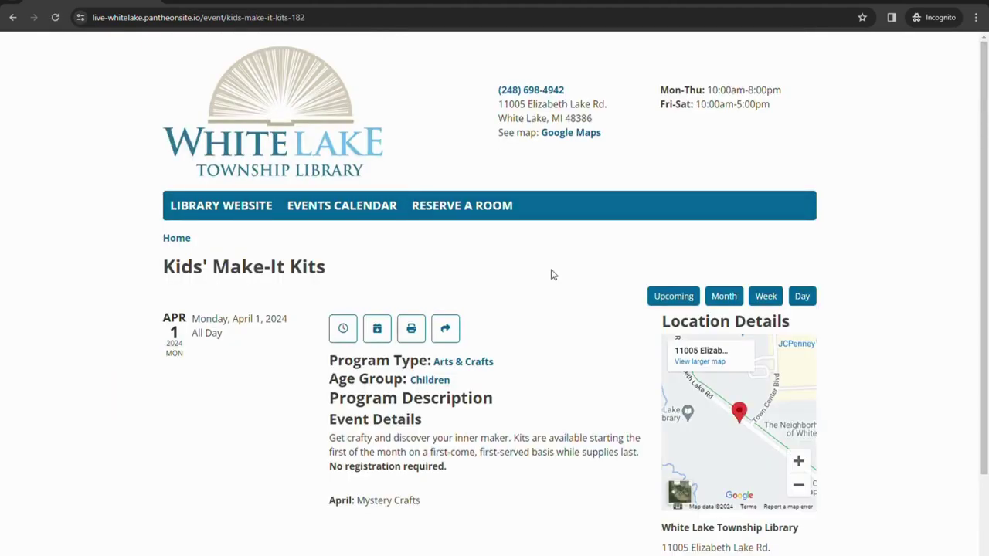
Scroll through the Kids' Make-It Kits page, then switch back to the April Month view.
scroll(553, 275, "down", 2)
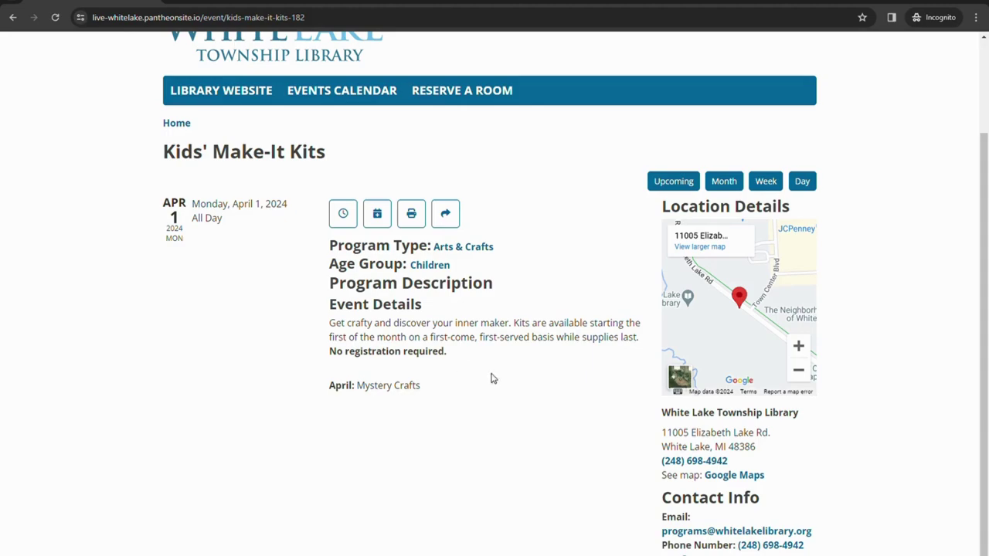
scroll(791, 429, "up", 2)
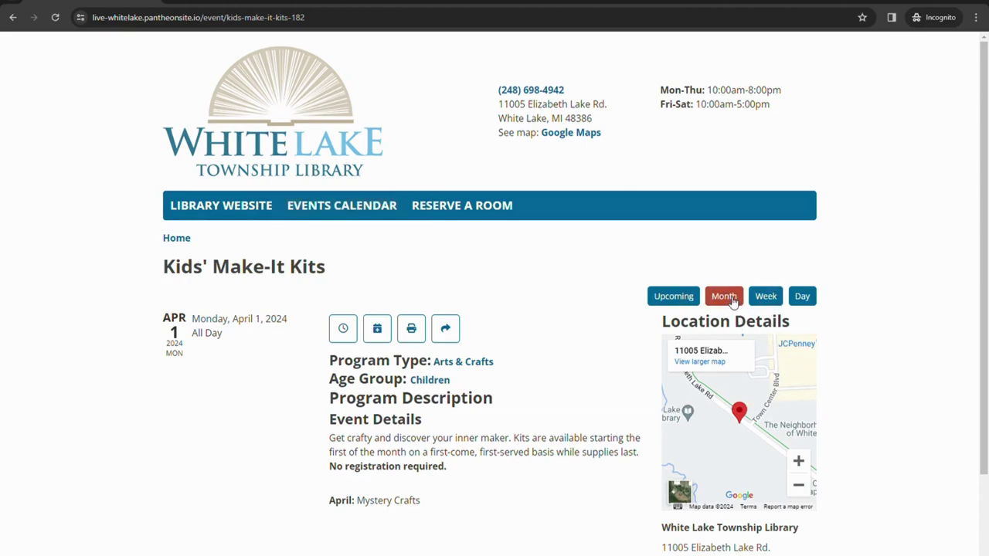
left_click(731, 300)
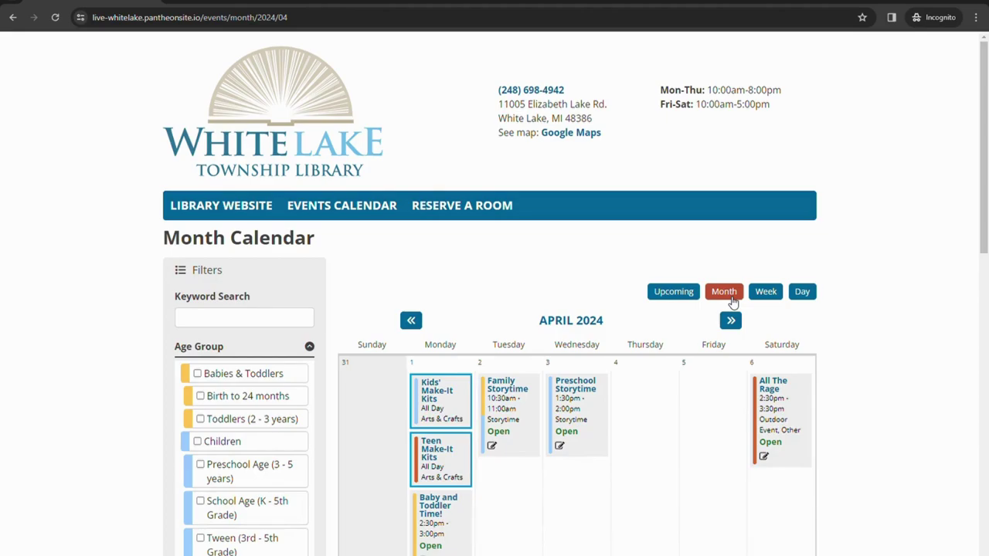
Preview the All The Rage event and the April 20 Comic Whiz Kids book club.
scroll(863, 331, "down", 2)
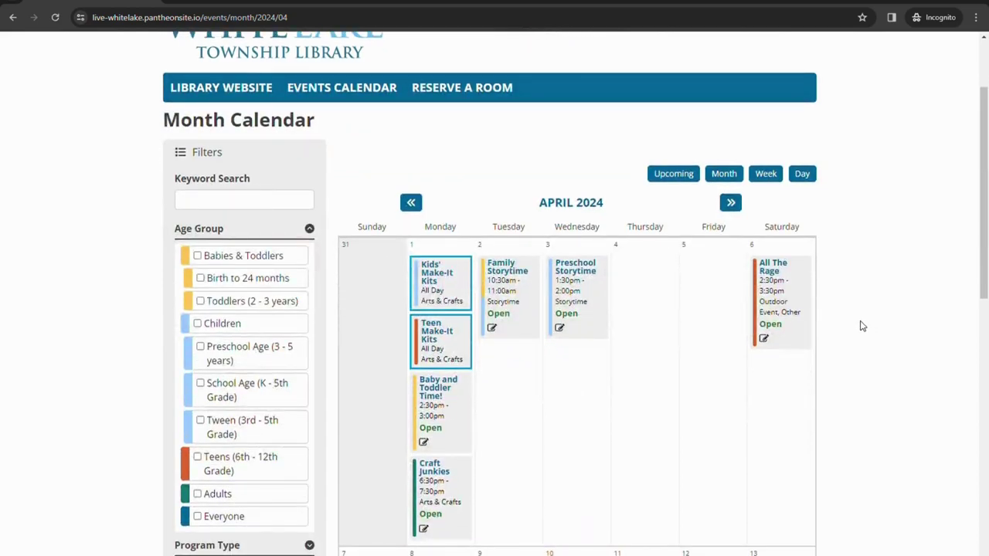
mouse_move(769, 346)
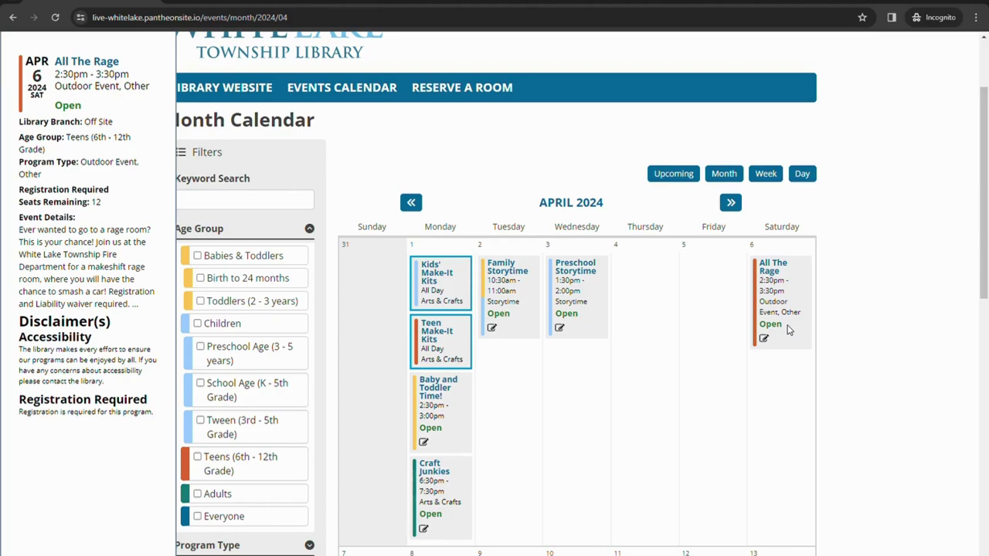
scroll(788, 330, "down", 6)
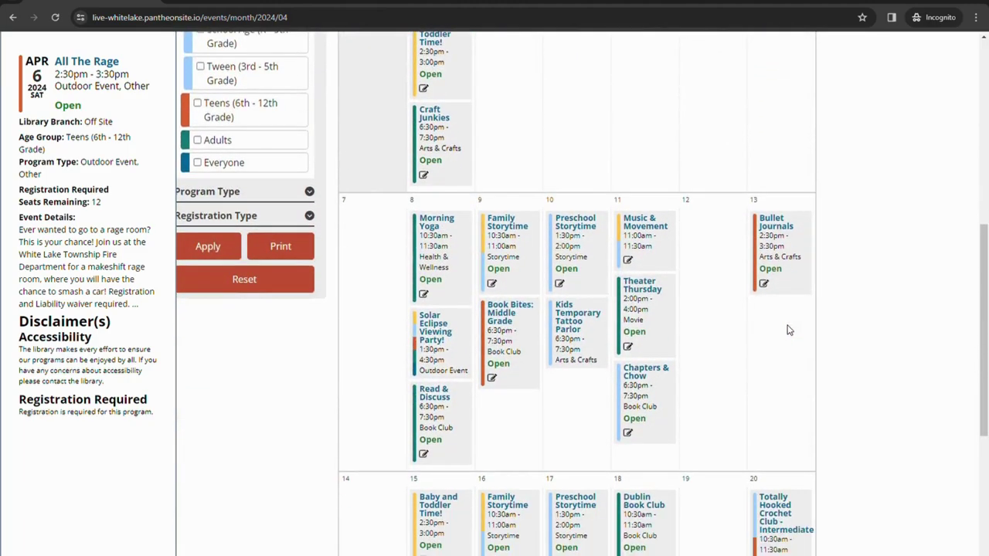
scroll(788, 330, "down", 2)
mouse_move(789, 400)
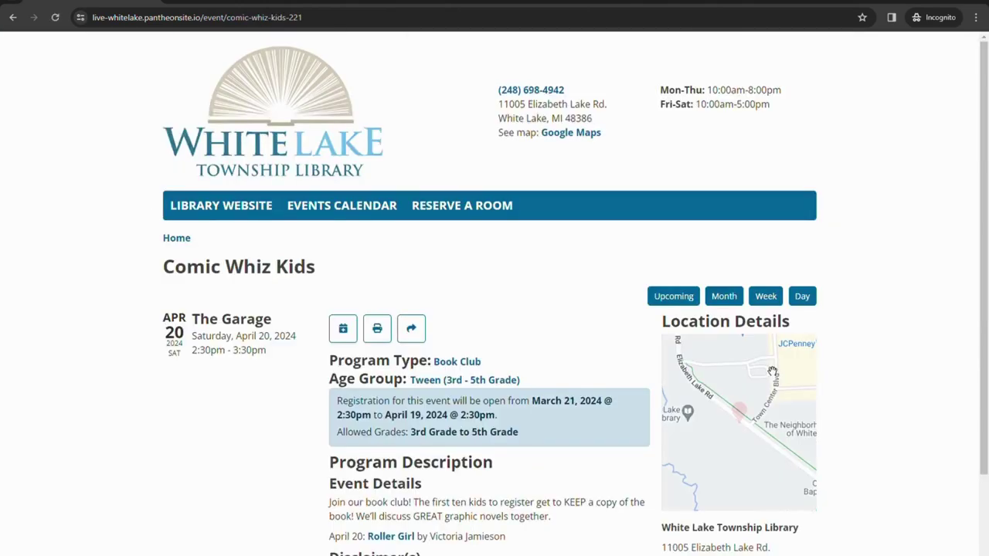
Leave Comic Whiz Kids for the month calendar and open the April 1 Craft Junkies event.
scroll(632, 369, "down", 2)
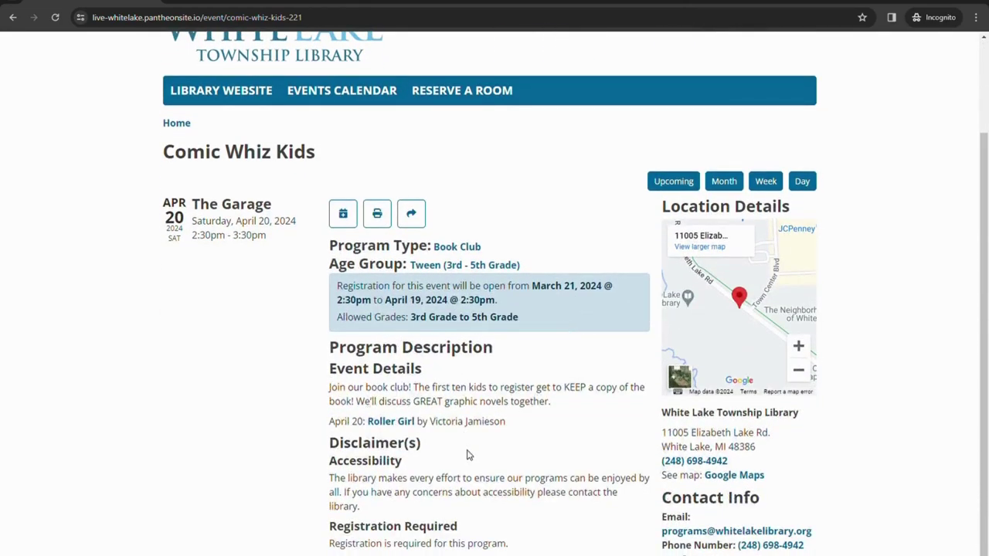
left_click(722, 182)
scroll(645, 255, "down", 3)
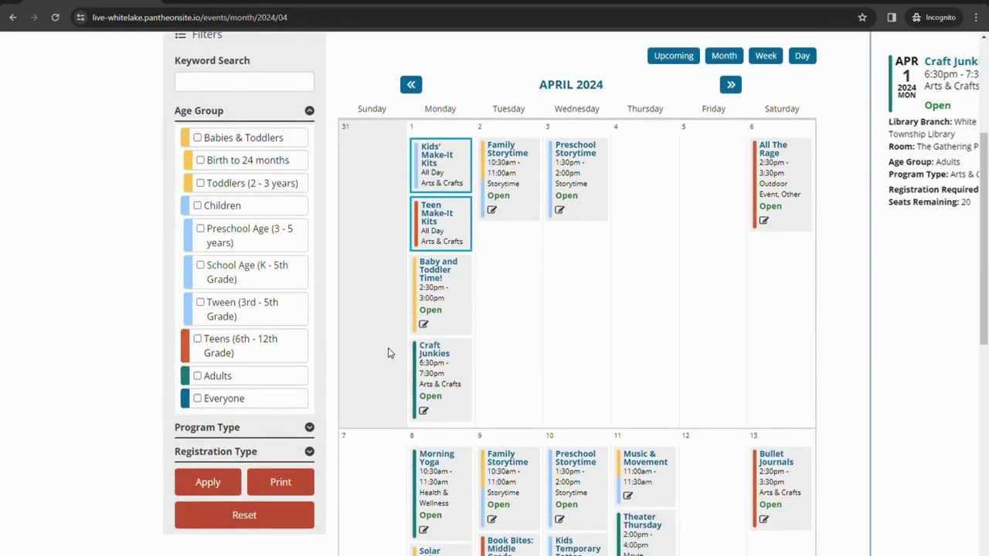
mouse_move(439, 355)
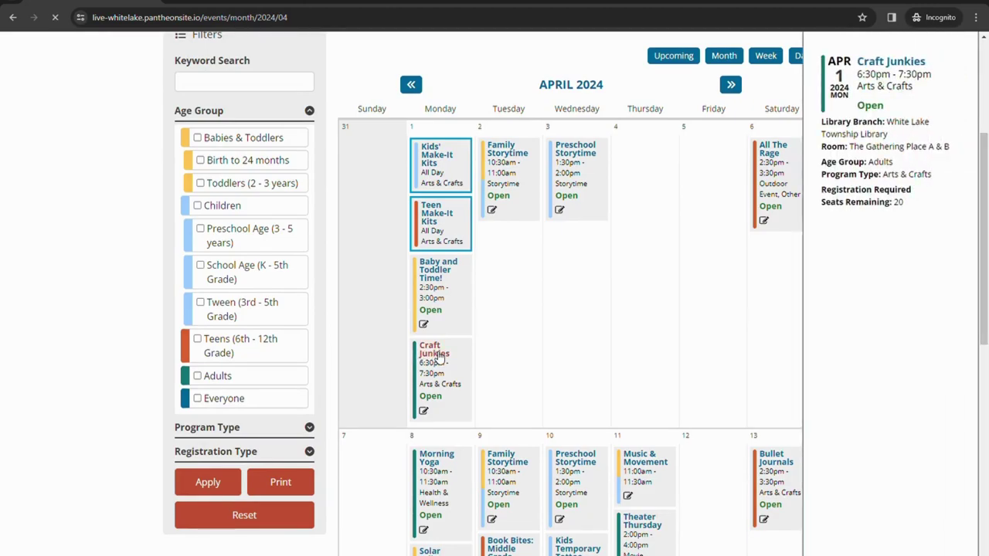
scroll(567, 318, "down", 3)
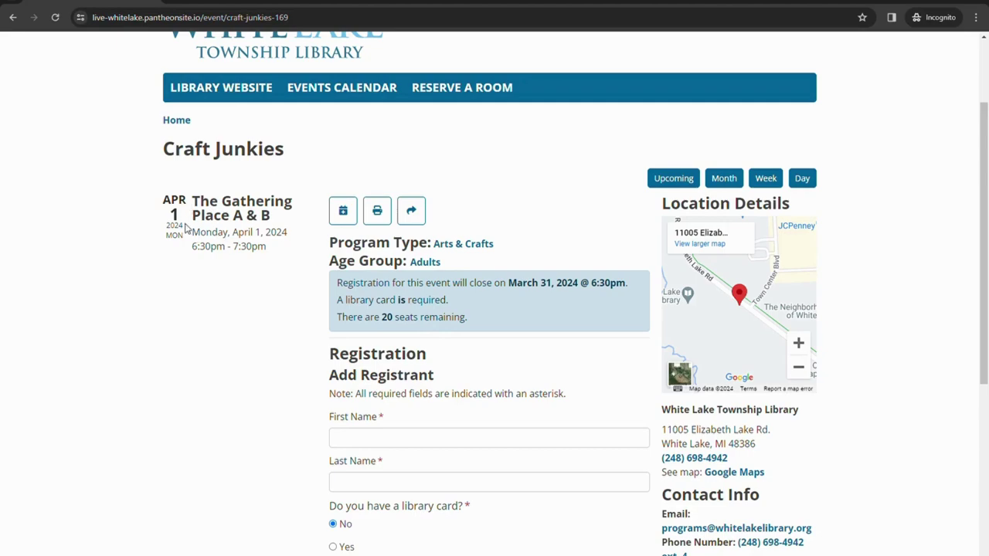
left_click_drag(193, 196, 287, 232)
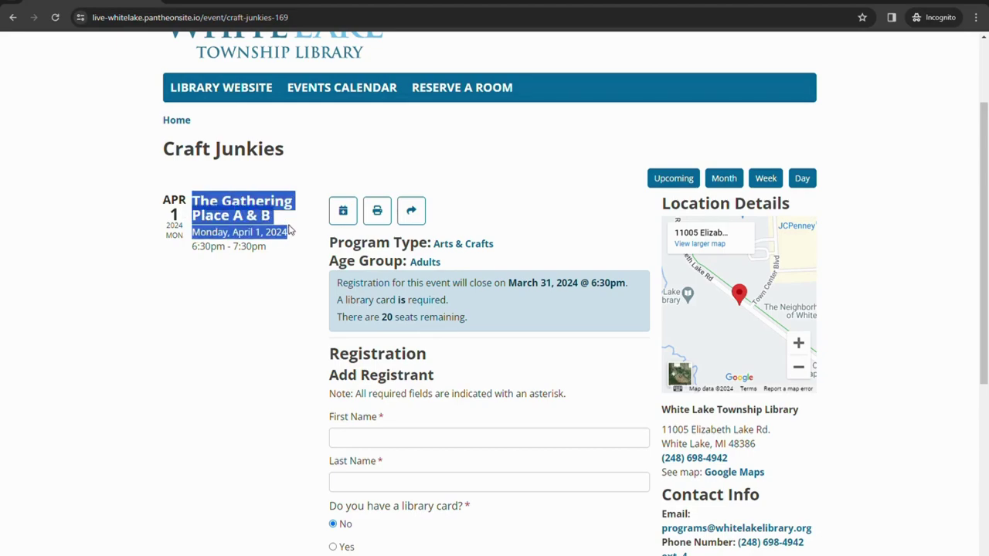
left_click(302, 226)
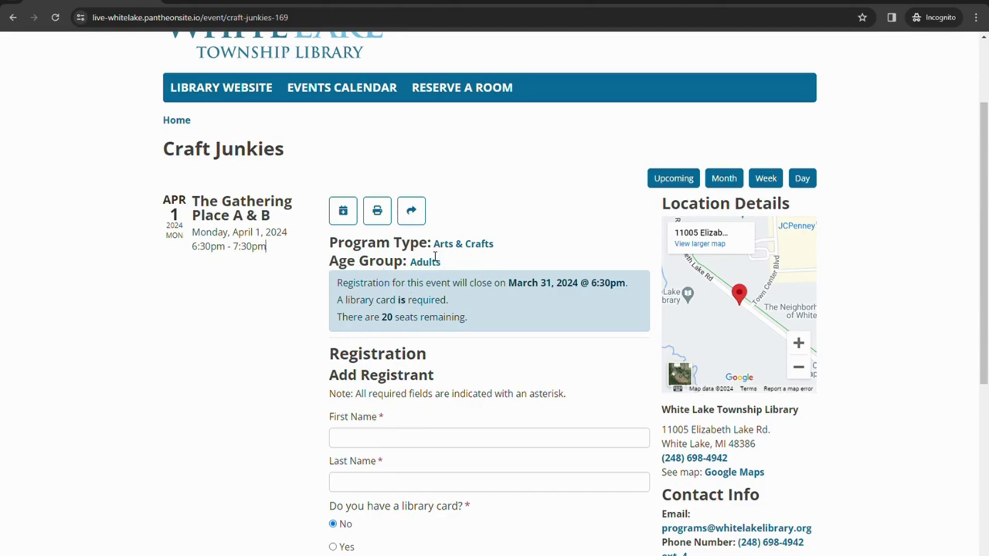
scroll(451, 223, "down", 2)
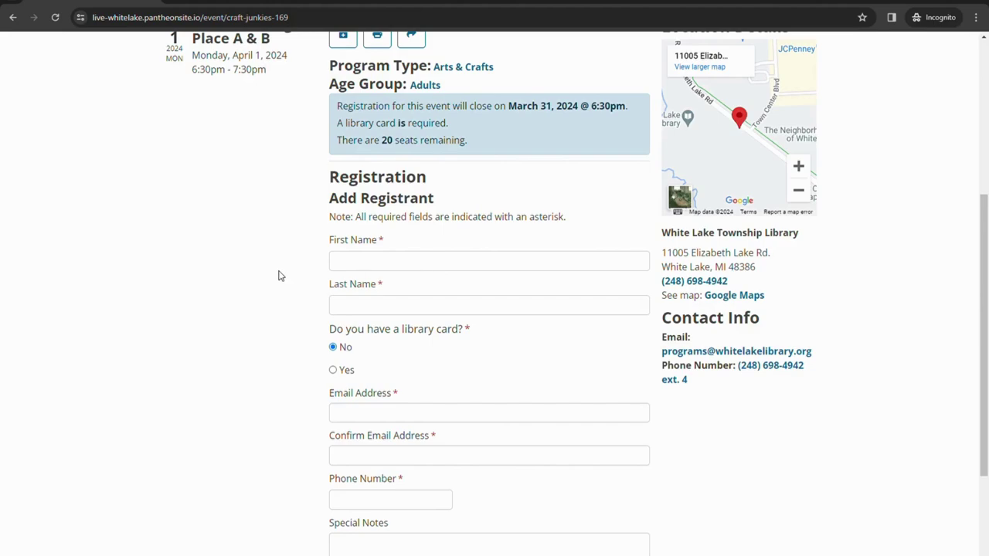
Enter the registrant's first and last name in the Craft Junkies form.
left_click(402, 267)
left_click(229, 246)
left_click(514, 266)
type("Library")
key("Tab")
type("Test")
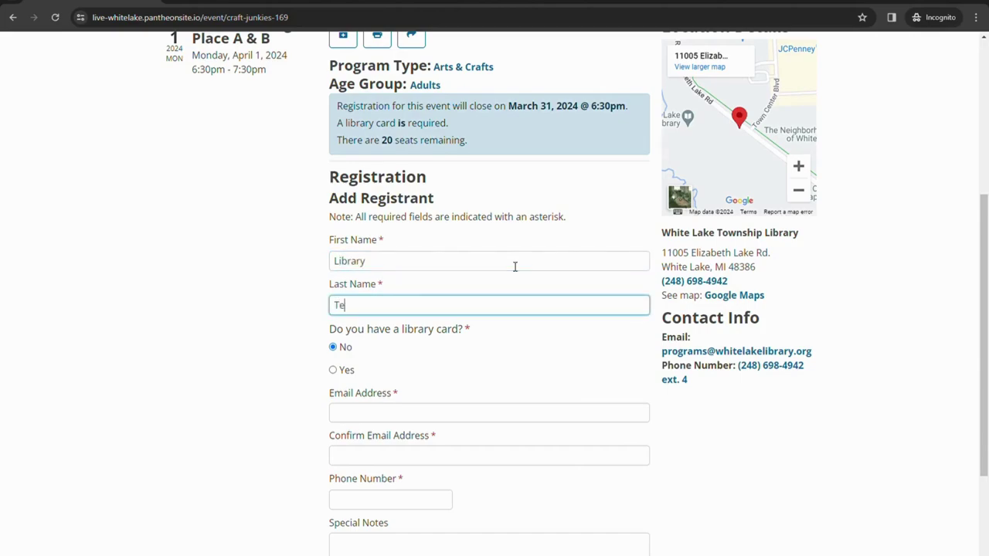
Mark that the registrant has a library card, enter its number, and fill both e-mail fields.
left_click(333, 370)
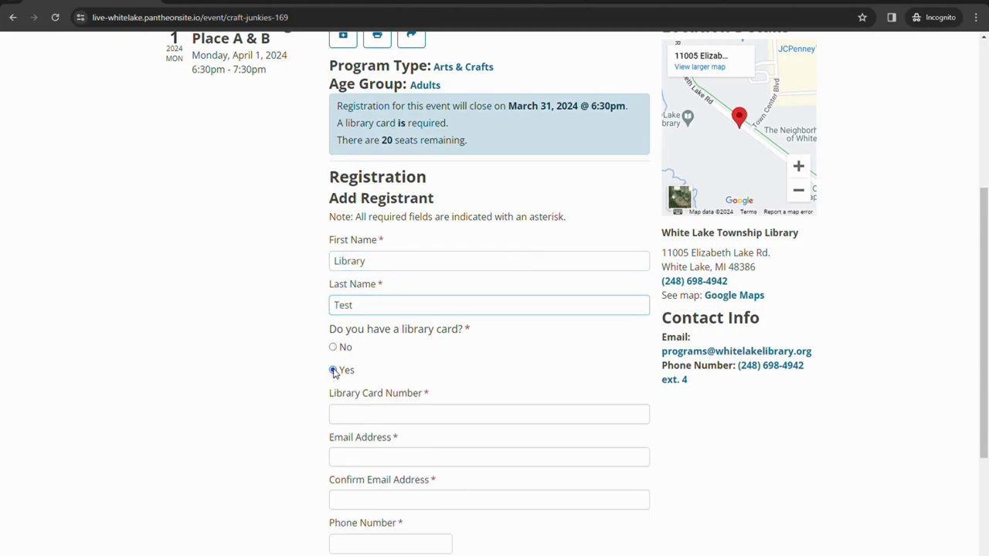
left_click(378, 415)
type("29073")
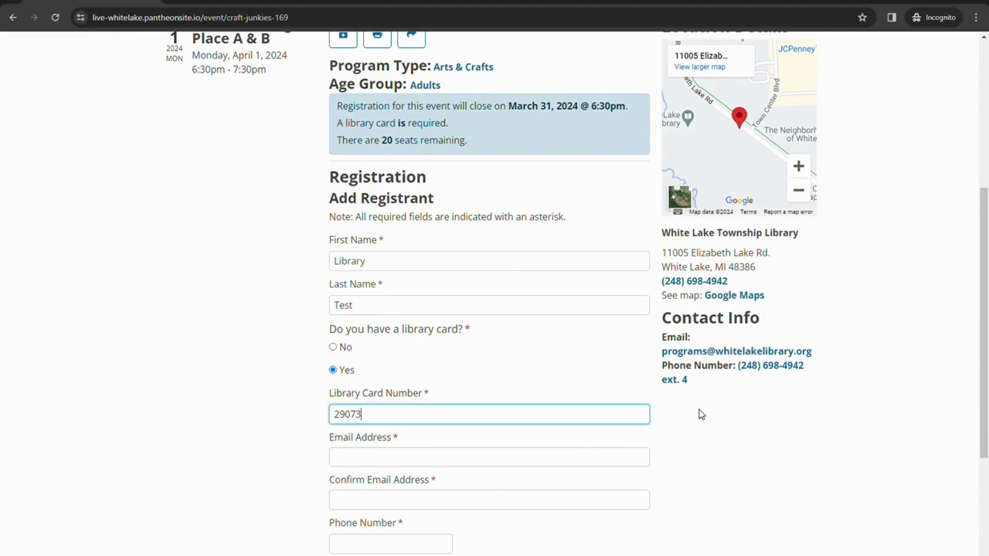
type("000123456")
left_click(637, 462)
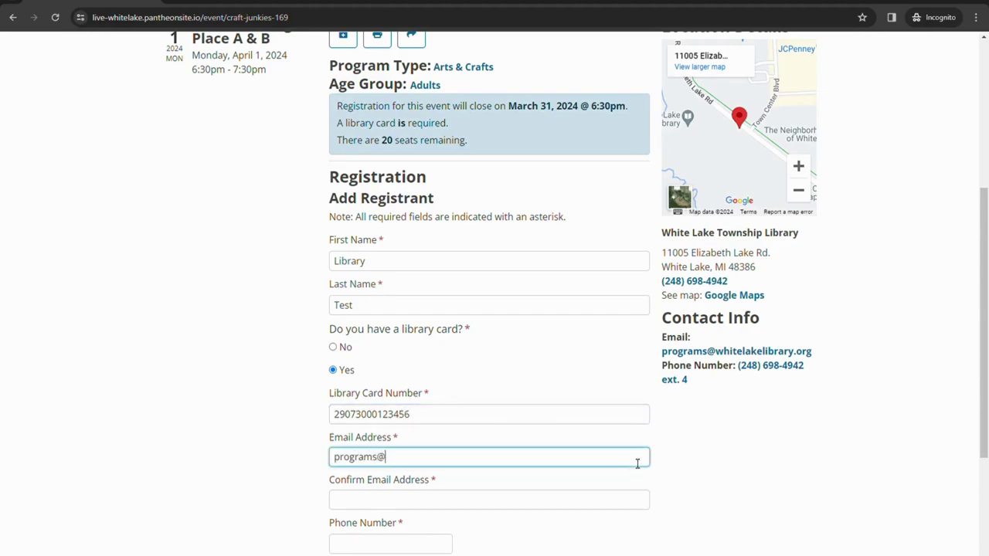
key("Tab")
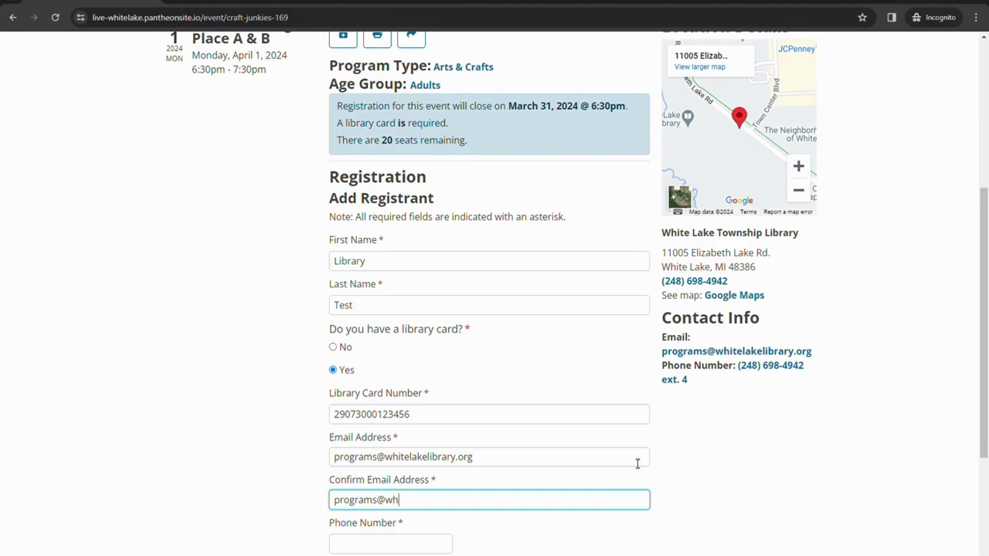
Enter the registrant's phone number, correcting a mistyped digit.
key("Tab")
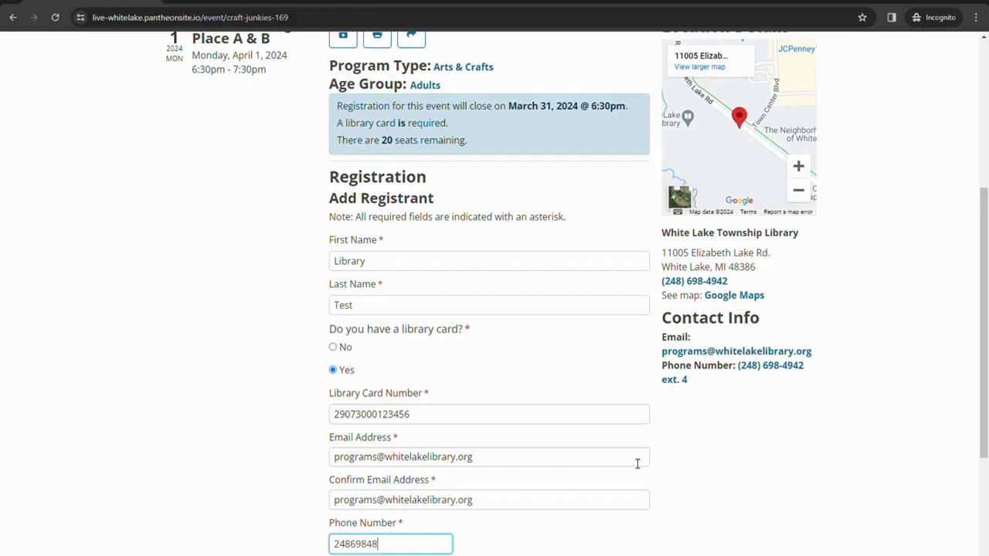
left_click(674, 480)
scroll(734, 421, "down", 3)
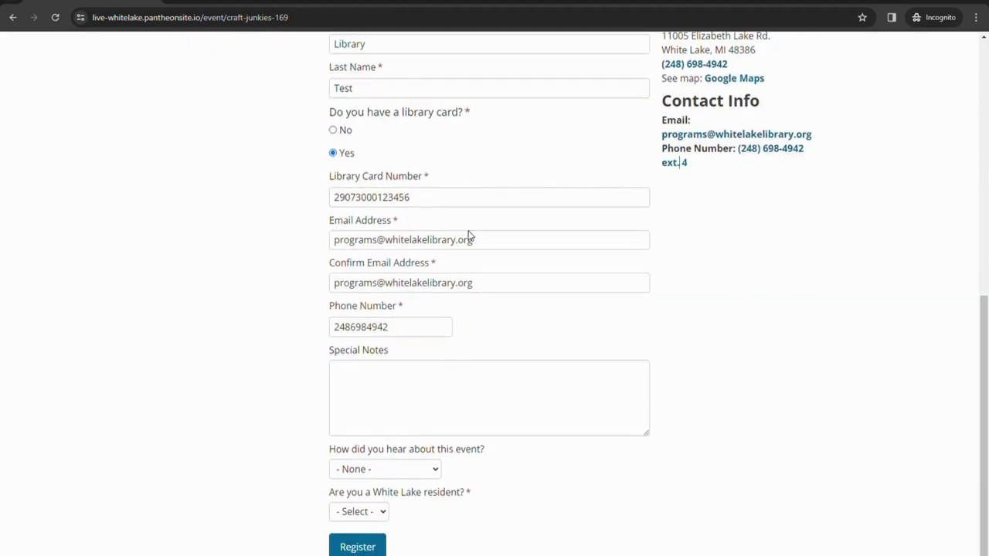
Answer Staff for how you heard and Yes for White Lake resident, then register.
left_click(367, 397)
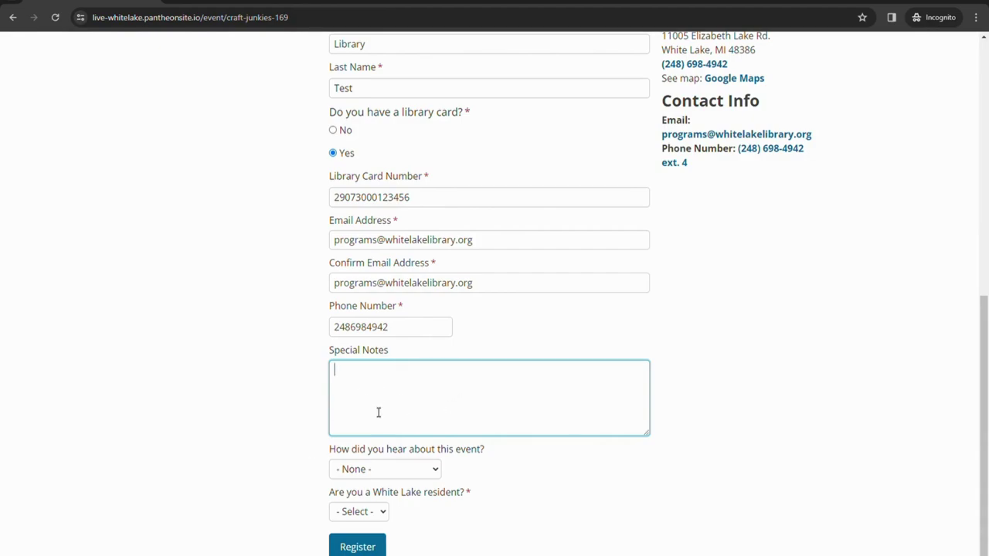
left_click(435, 473)
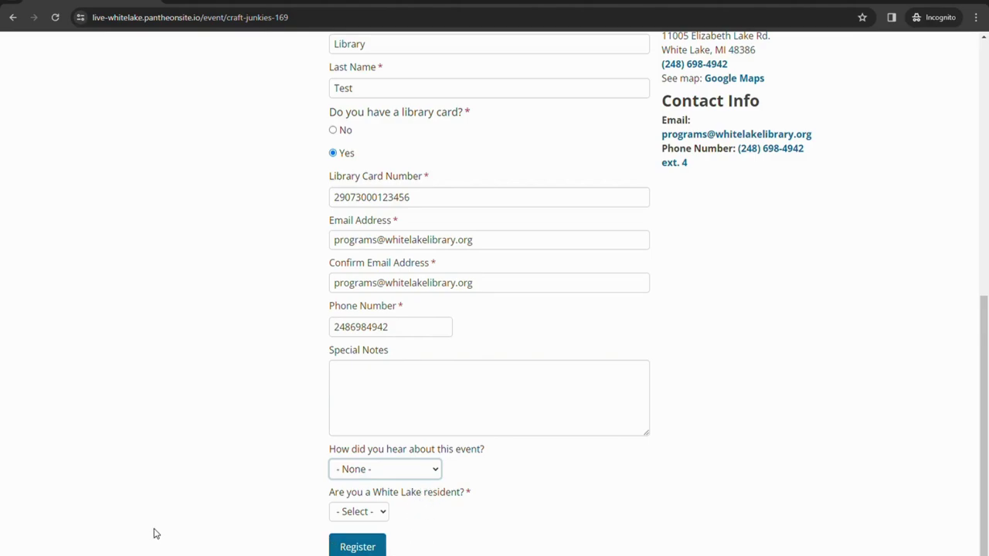
left_click(364, 550)
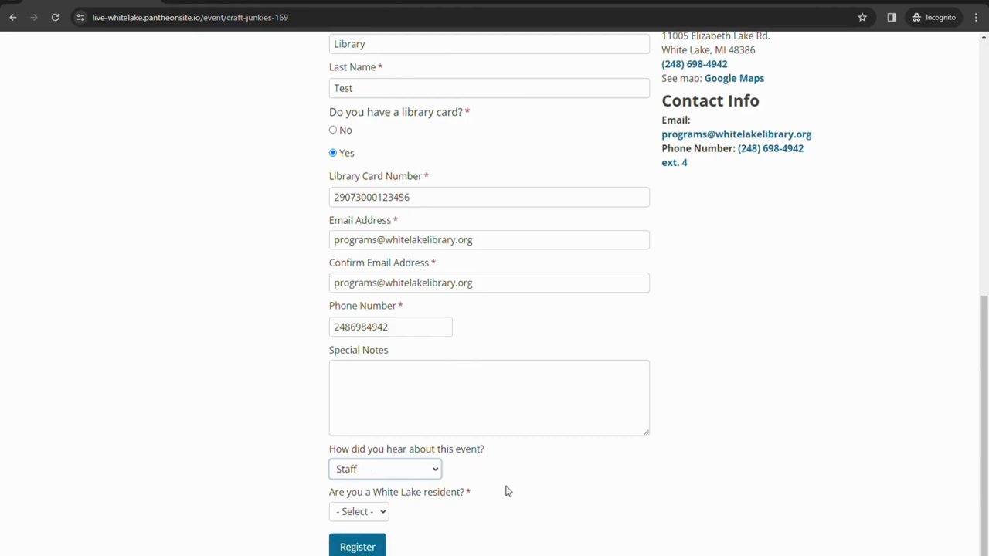
left_click(381, 513)
key("Down")
left_click(363, 547)
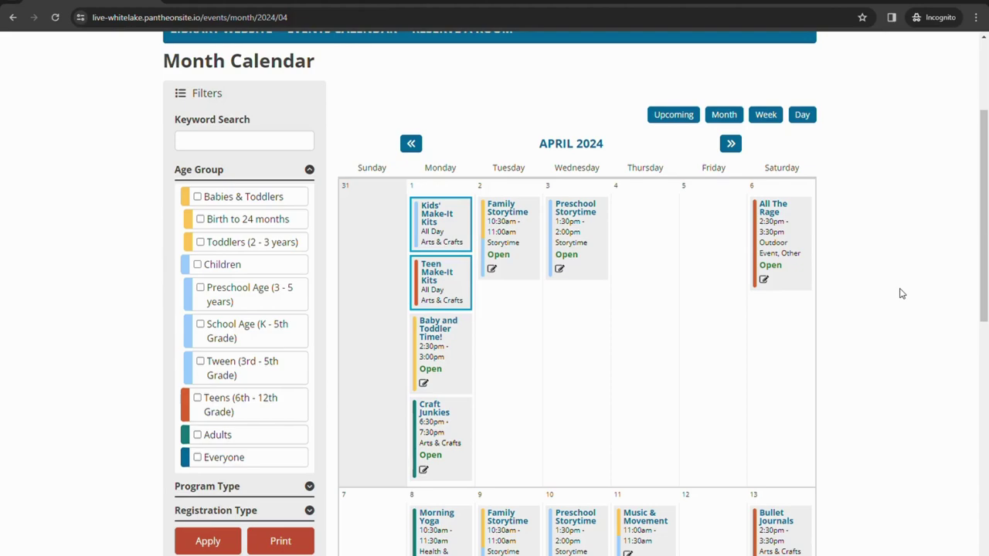
Open the April 6 All The Rage event and scroll down to its blank registration form.
left_click(770, 216)
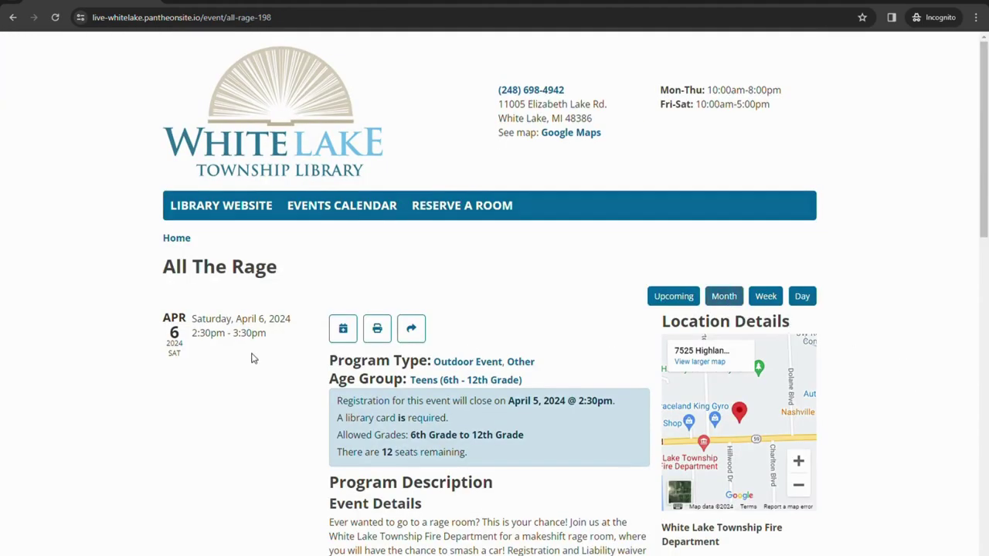
scroll(237, 359, "down", 1)
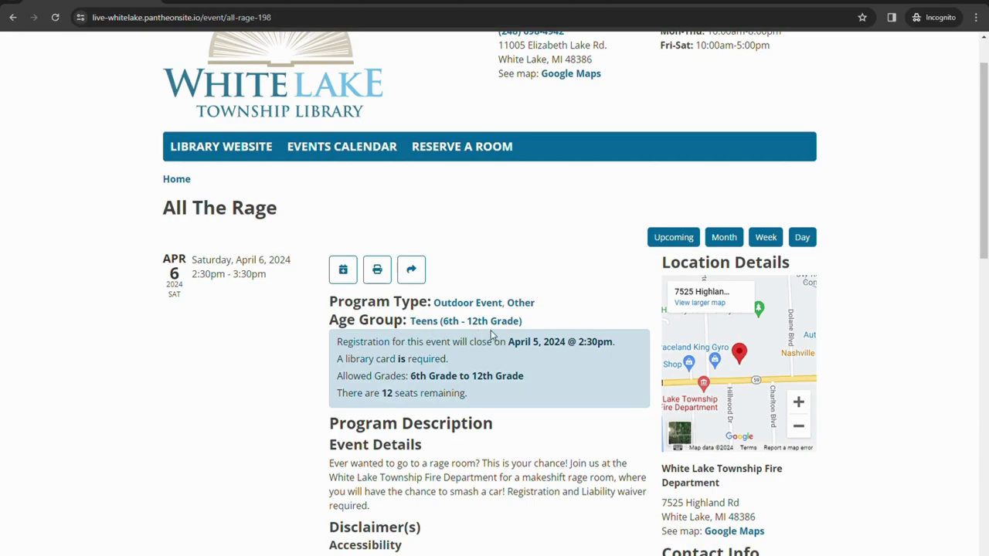
scroll(552, 325, "down", 1)
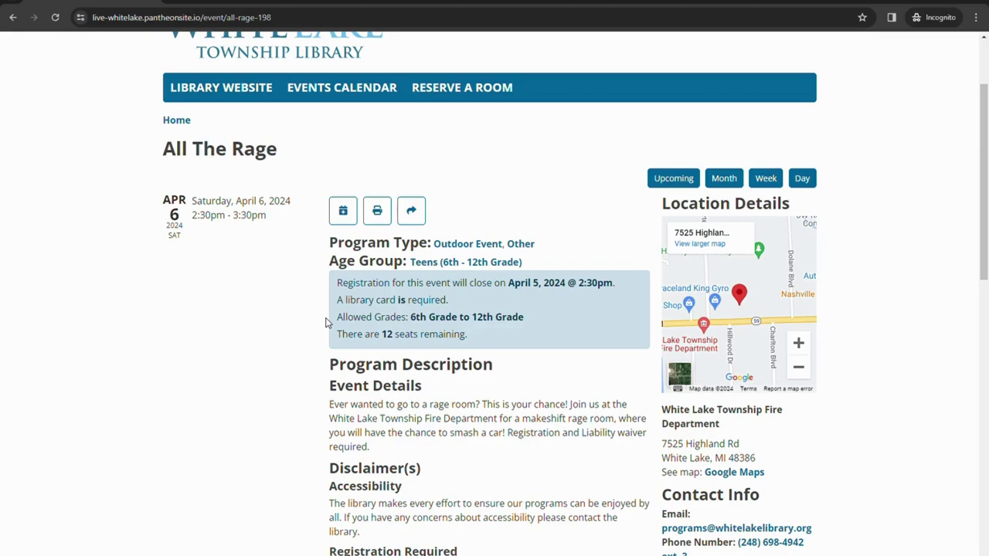
scroll(325, 323, "down", 2)
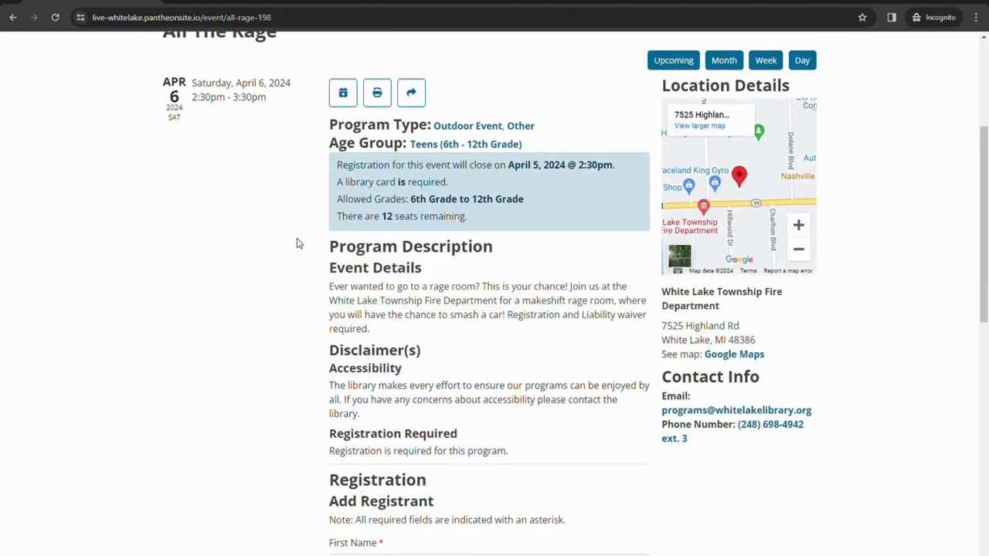
scroll(290, 267, "down", 1)
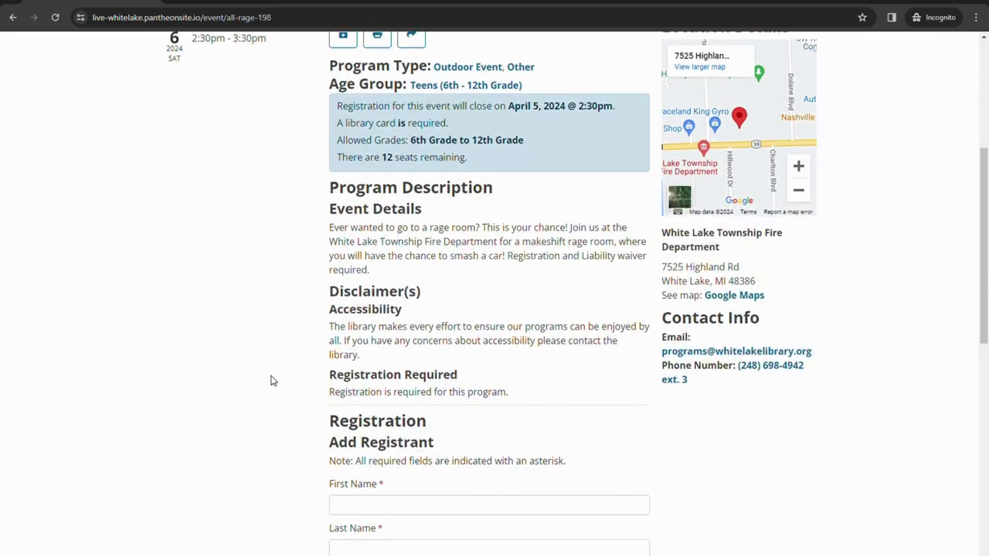
scroll(298, 389, "down", 2)
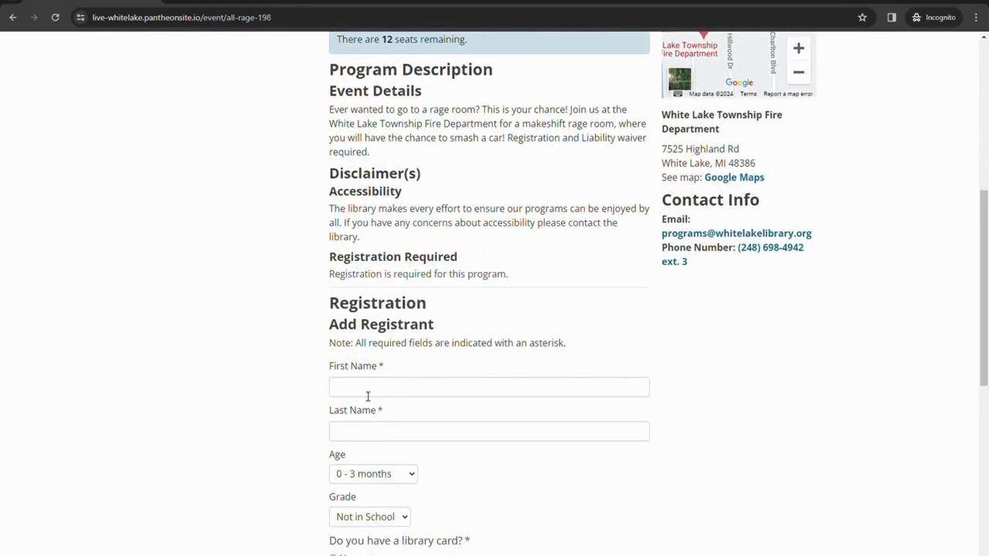
Enter the registrant's first and last name, age 13 and 7th grade.
left_click(375, 393)
type("Library")
key("Tab")
type("Test")
scroll(200, 359, "down", 1)
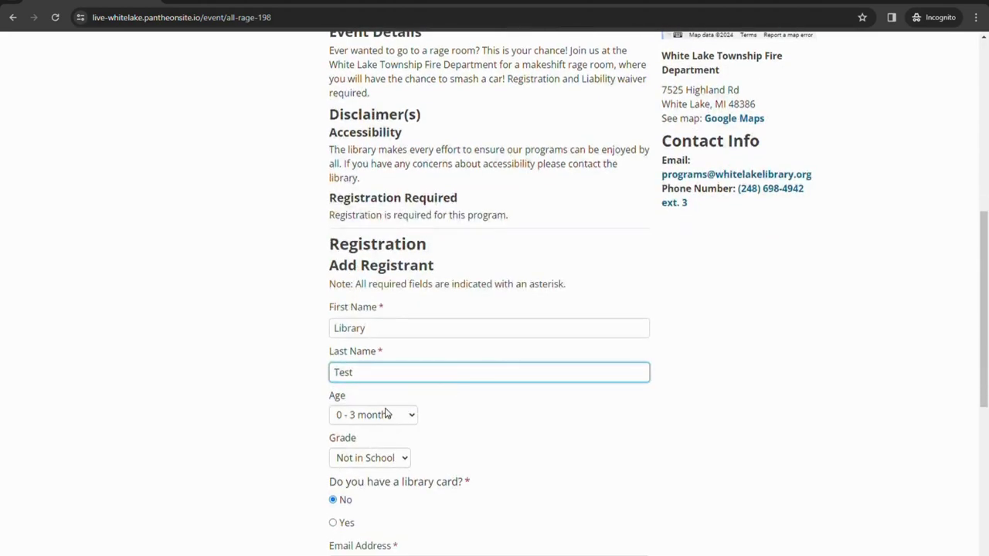
key("Tab")
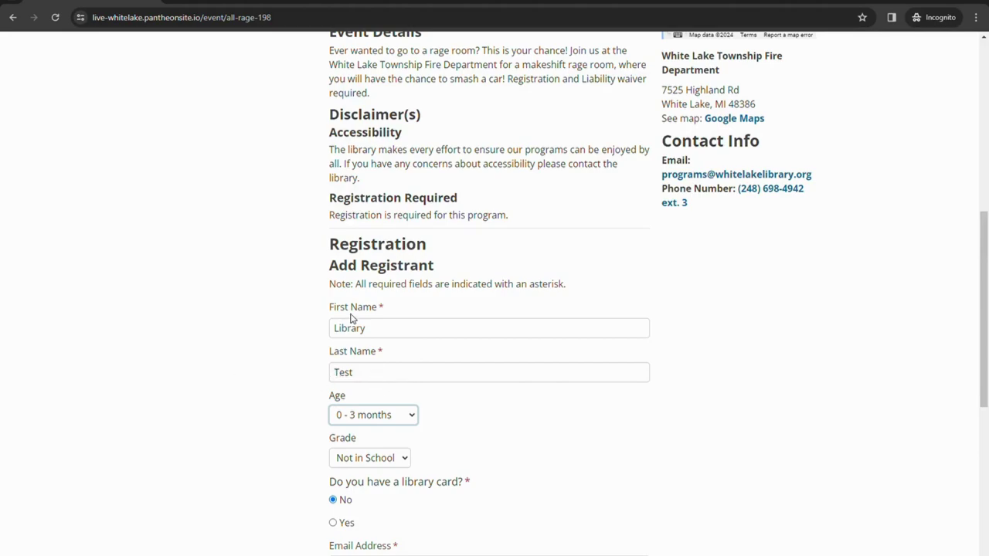
type("13")
key("Tab")
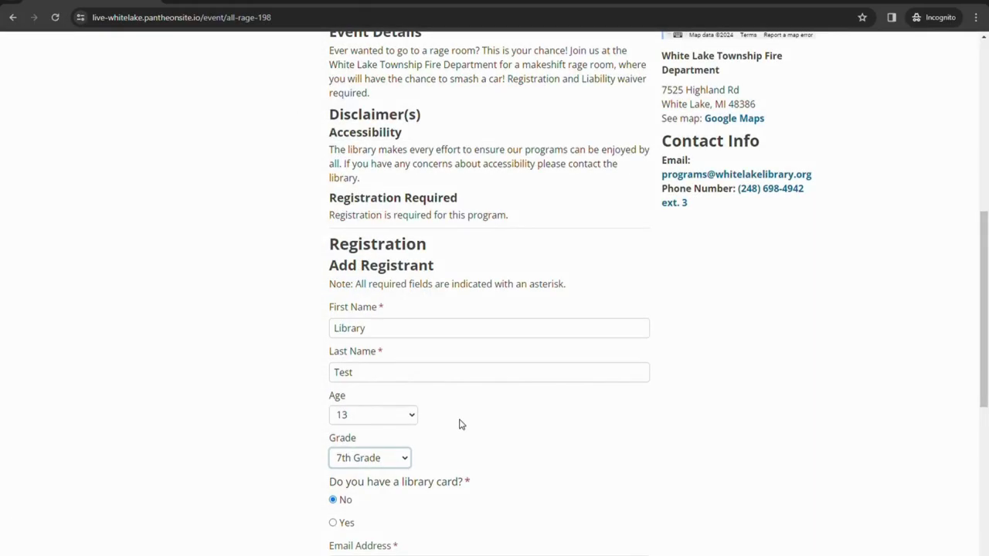
scroll(459, 422, "down", 2)
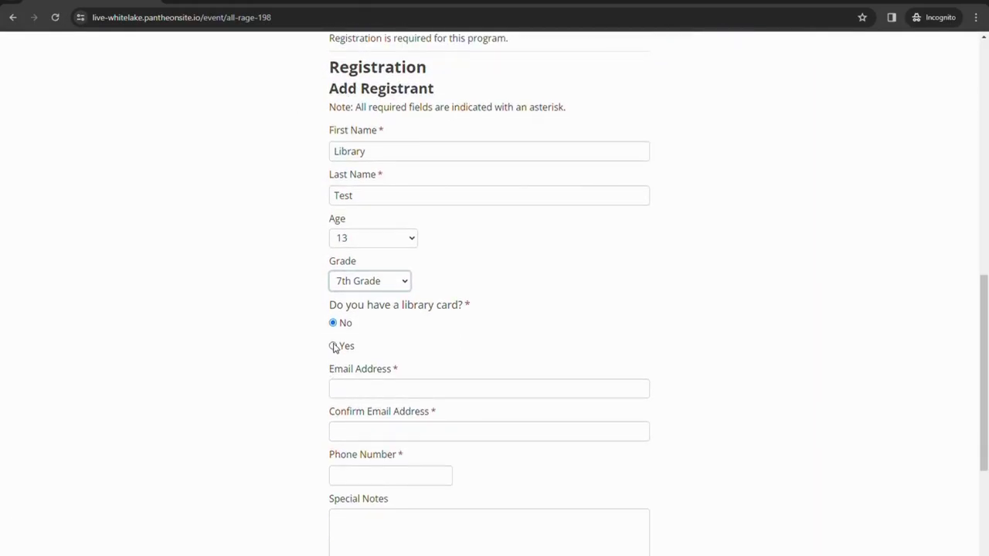
Mark Yes for library card and enter the card number, email twice and phone number.
left_click(334, 346)
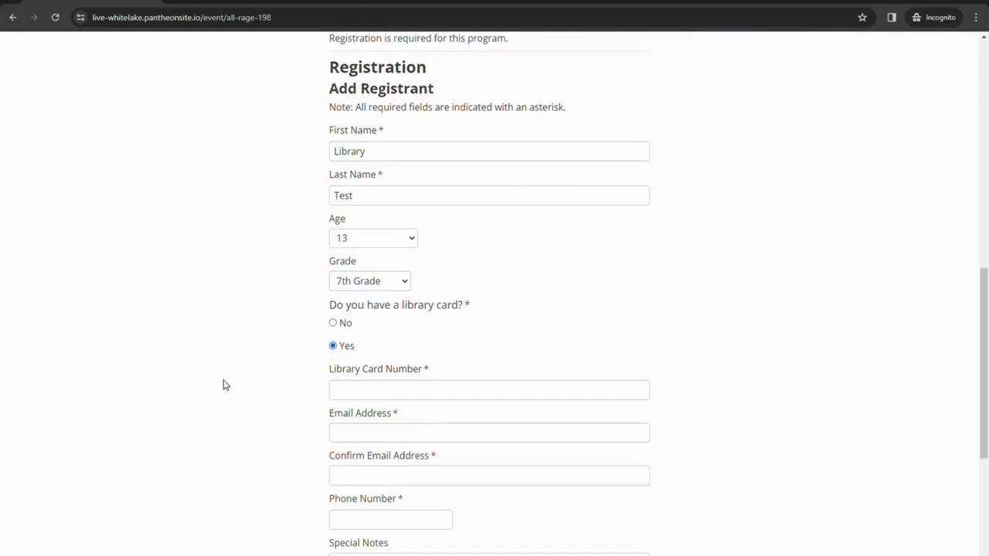
left_click(343, 396)
type("29073")
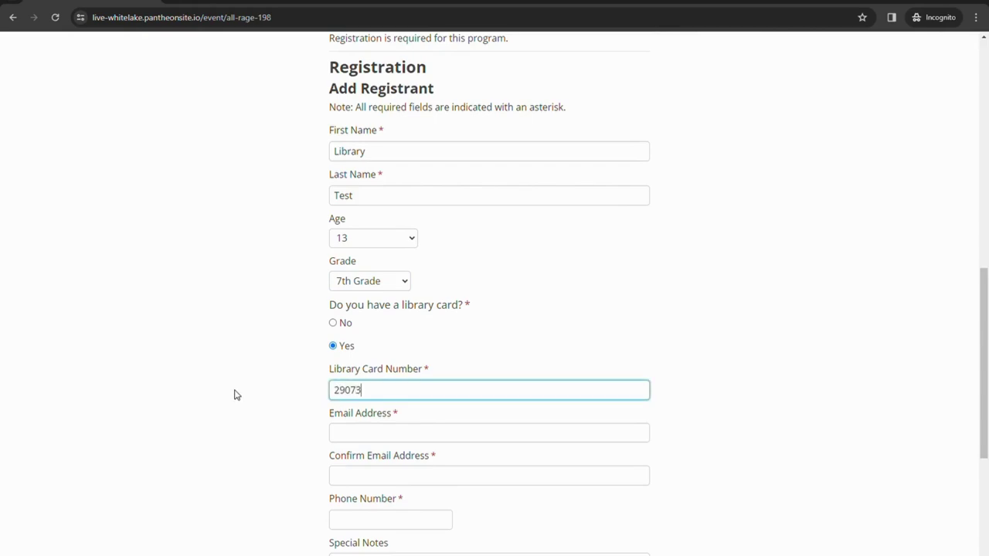
type("000123456")
key("Tab")
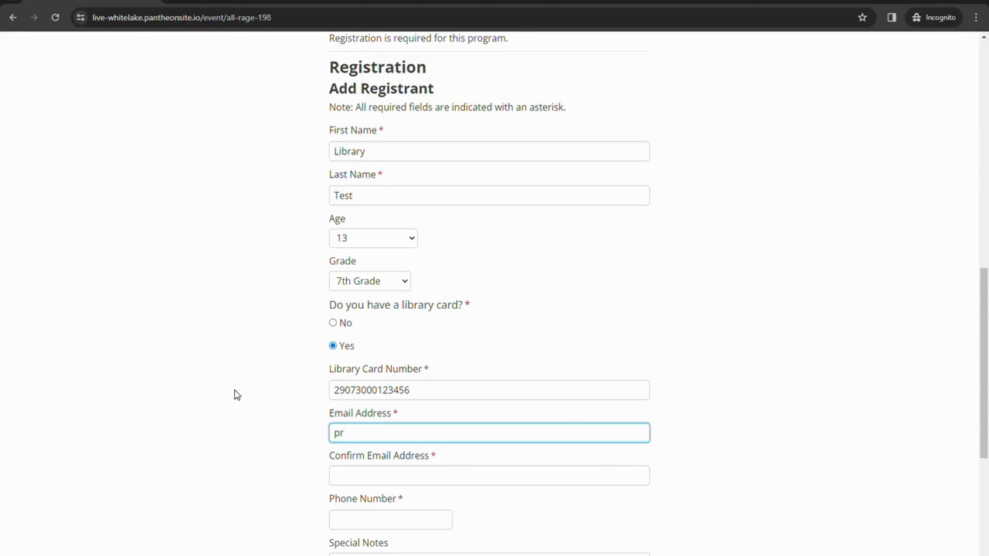
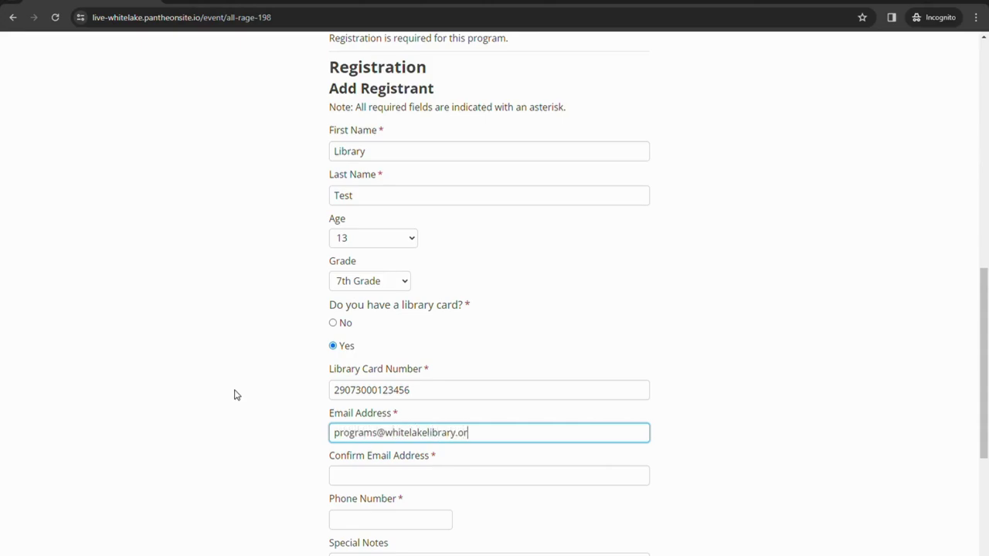
key("Tab")
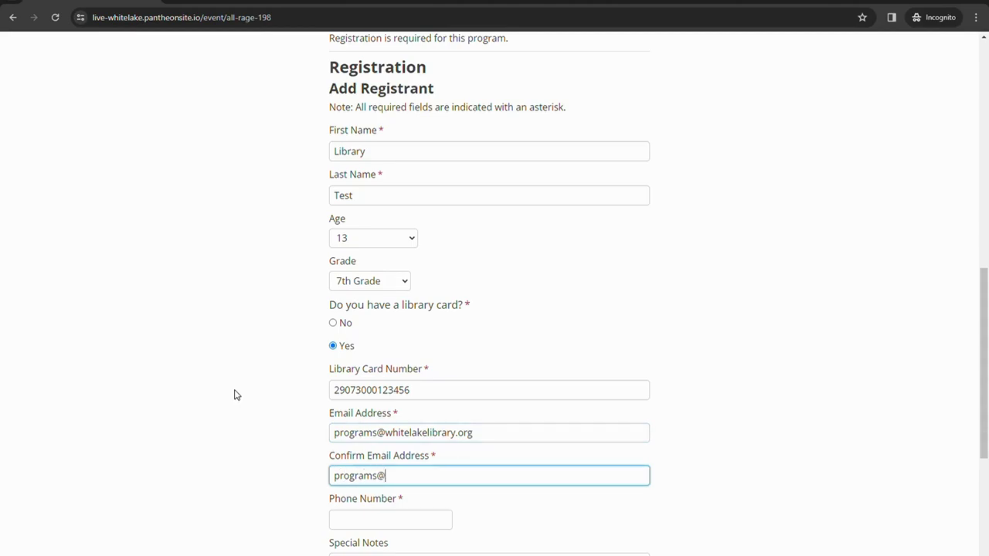
key("Tab")
Answer Yes to the waiver, Library Newsletter and White Lake resident Yes, then register.
scroll(276, 392, "down", 2)
left_click(440, 398)
scroll(440, 397, "down", 1)
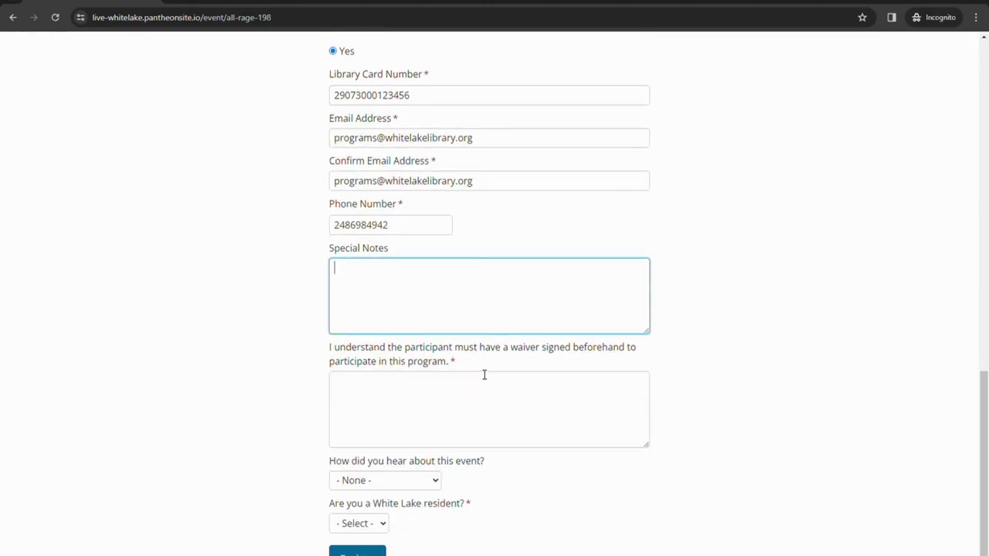
left_click(355, 403)
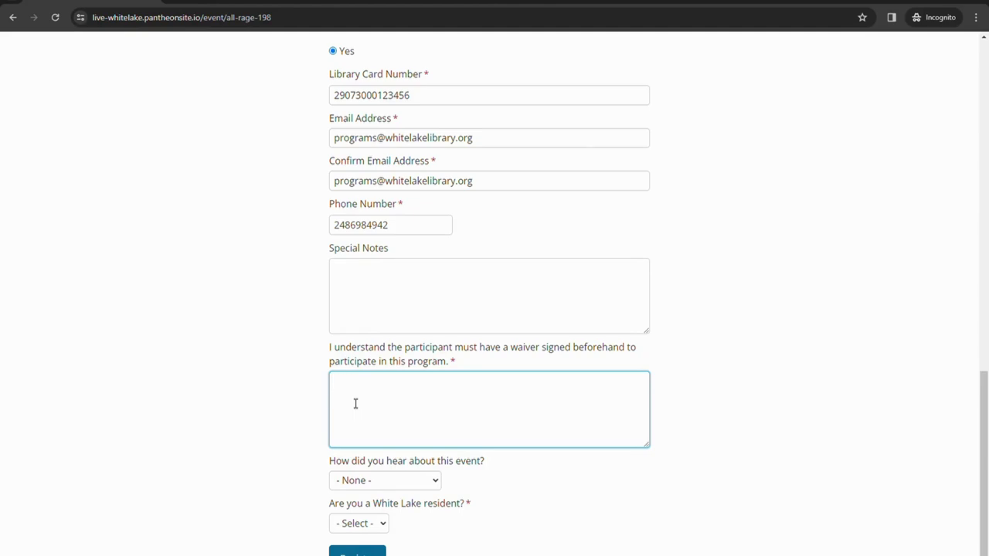
type("Yes")
left_click(380, 480)
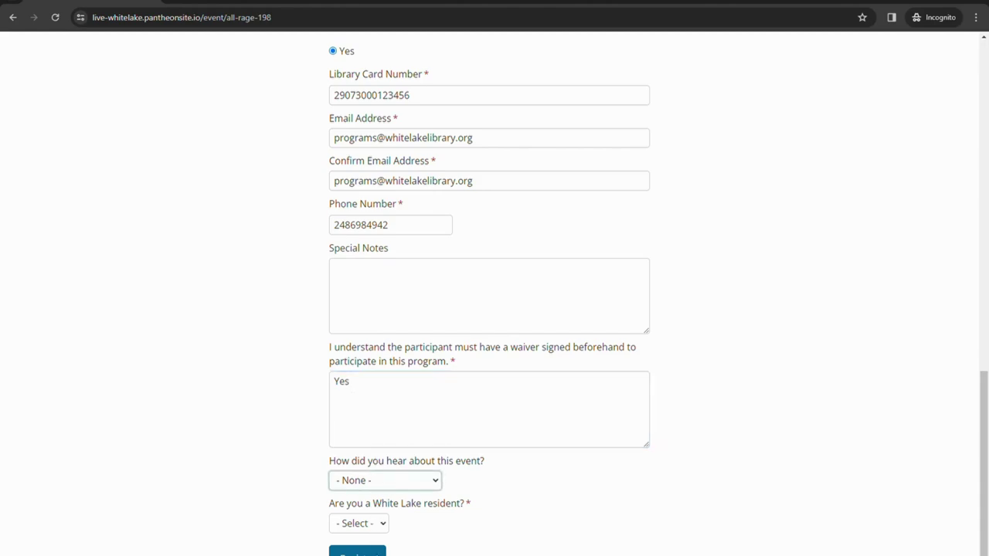
key("l")
key("Tab")
key("y")
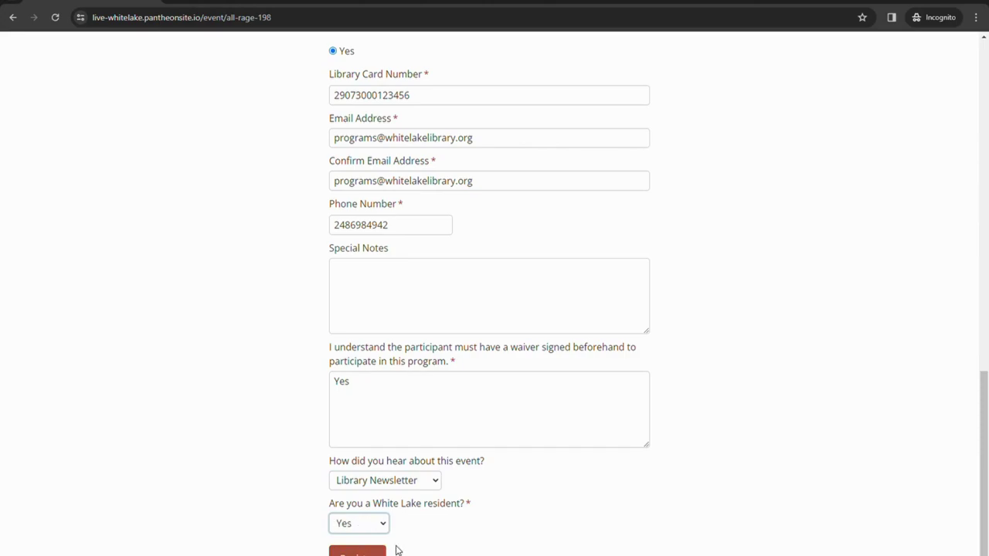
left_click(361, 551)
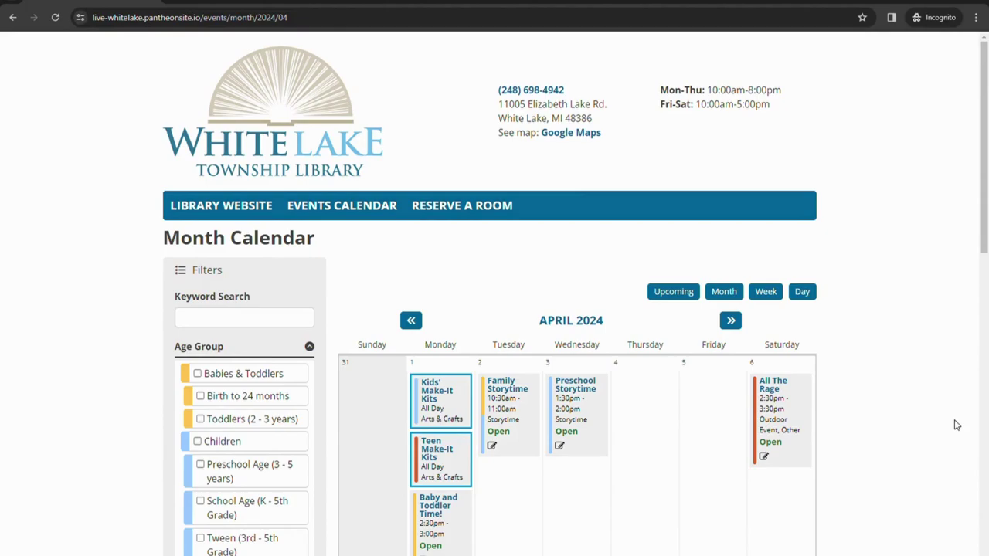
Switch to the Day view and load Monday, April 1, 2024.
scroll(494, 309, "down", 6)
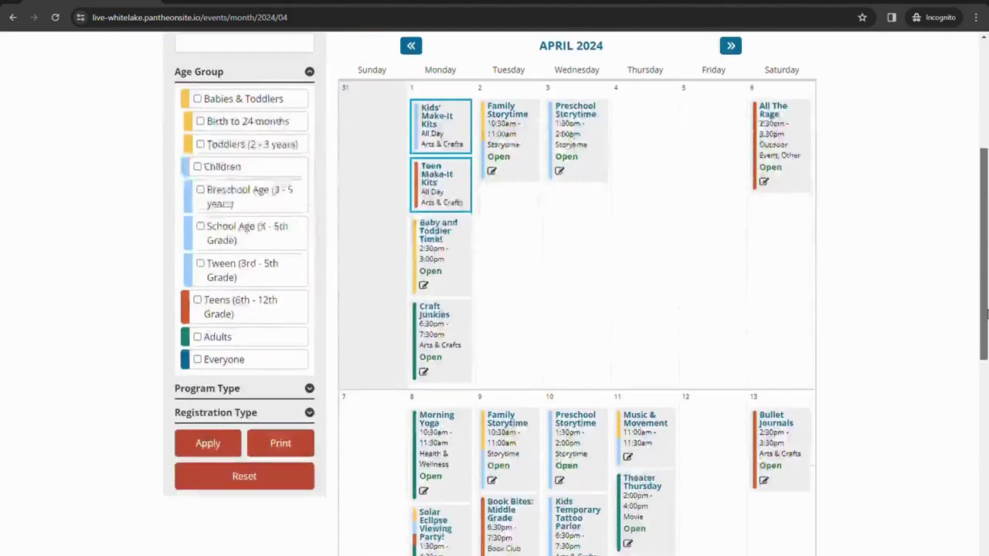
scroll(495, 309, "up", 6)
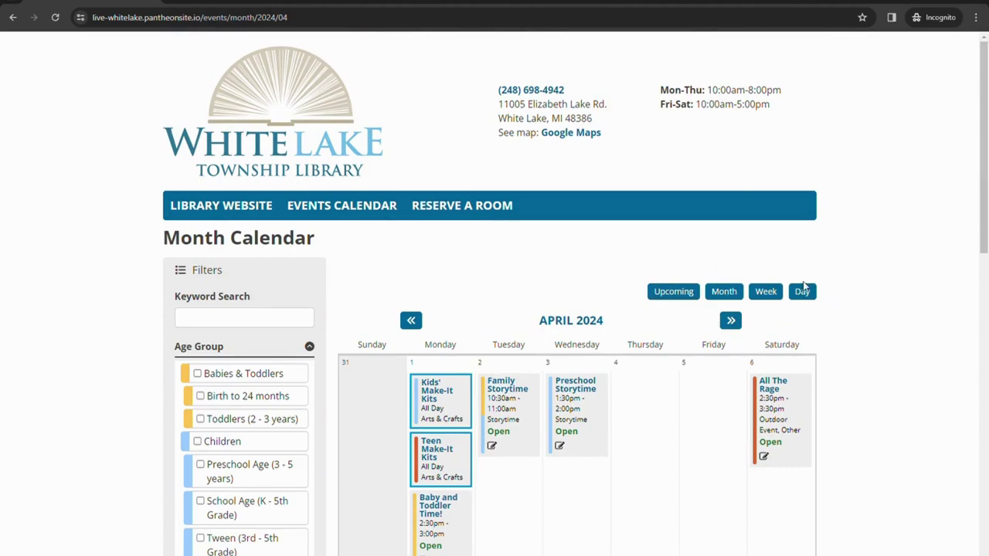
left_click(804, 294)
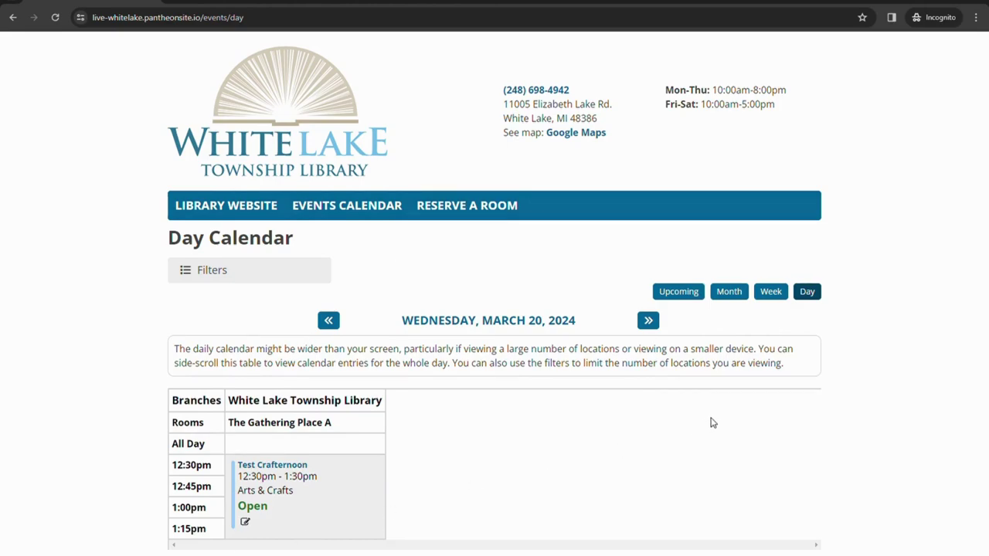
left_click(549, 323)
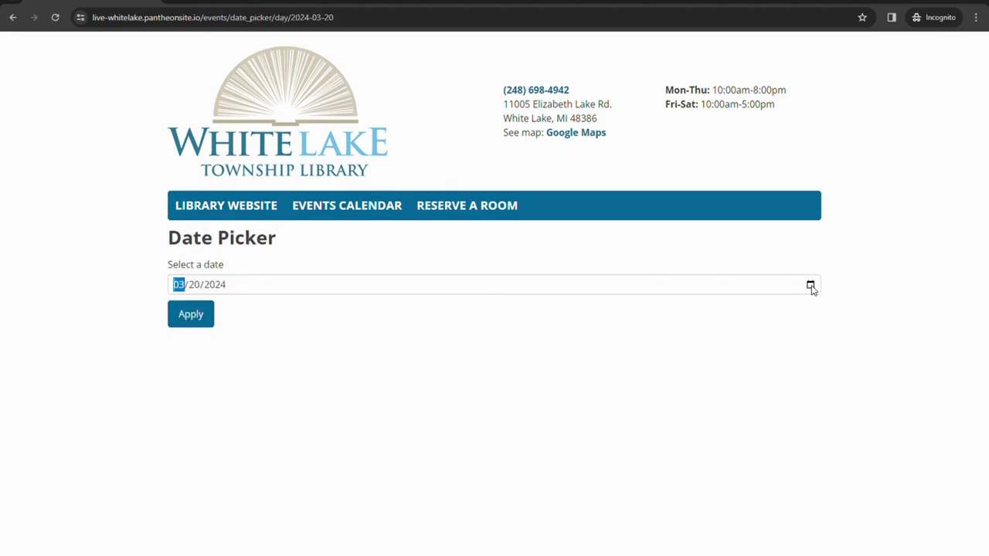
left_click(811, 286)
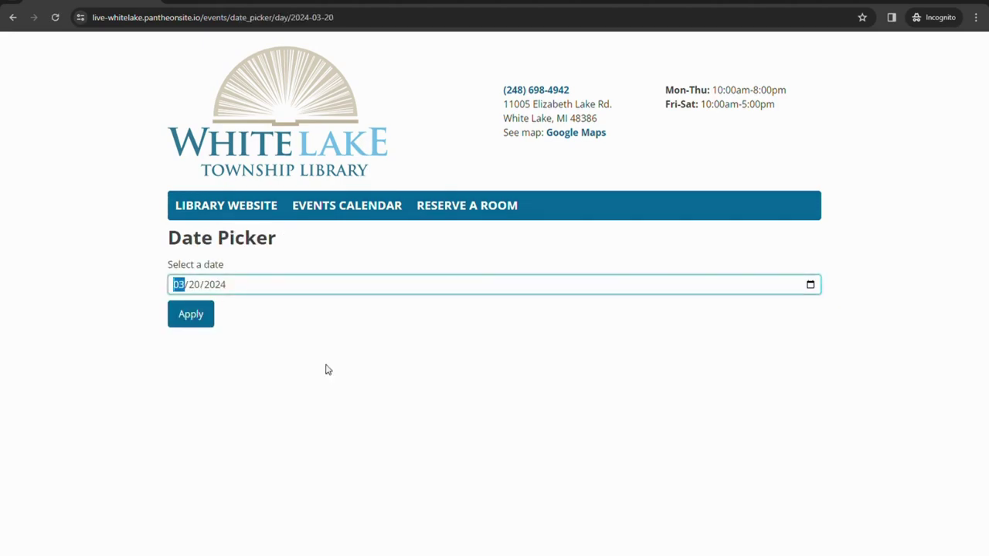
left_click(203, 438)
left_click(205, 316)
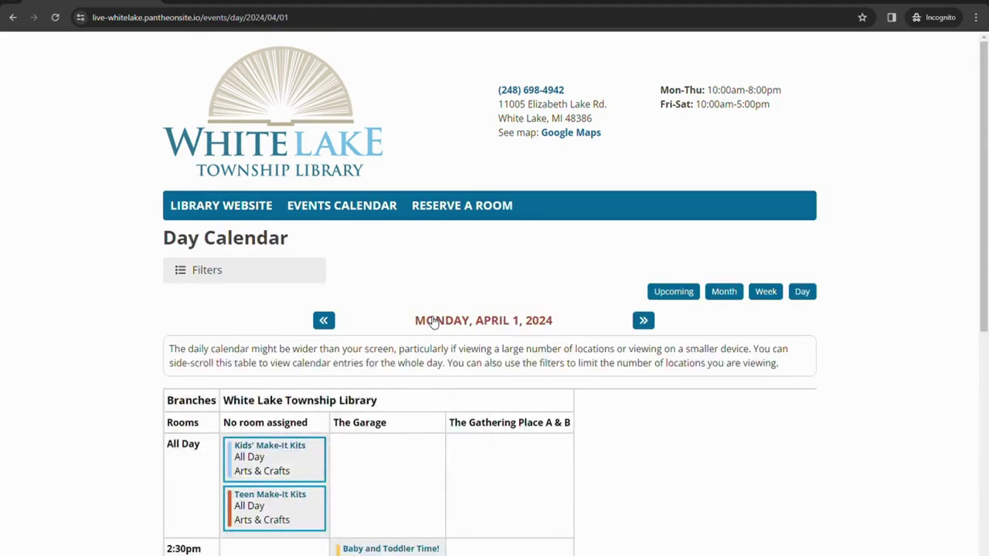
Preview the Kids' Make-It Kits, Craft Junkies and Baby and Toddler Time event details.
scroll(432, 321, "down", 2)
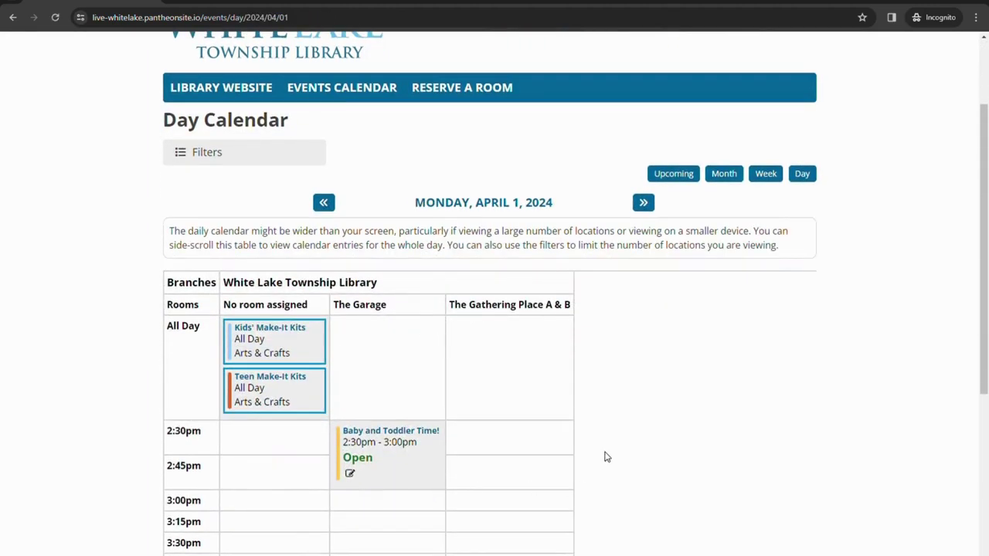
scroll(606, 456, "down", 3)
left_click(296, 184)
left_click(580, 234)
scroll(618, 205, "down", 2)
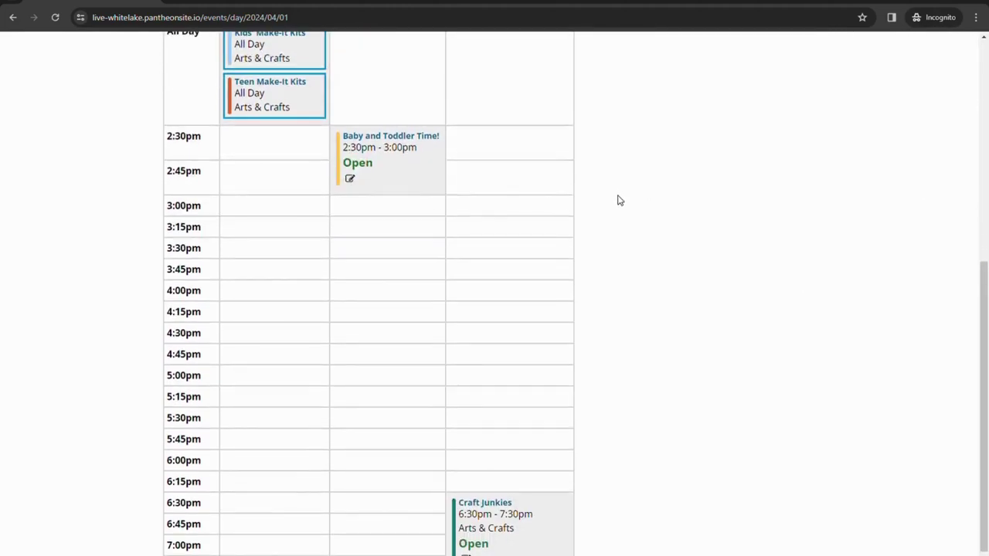
left_click(489, 484)
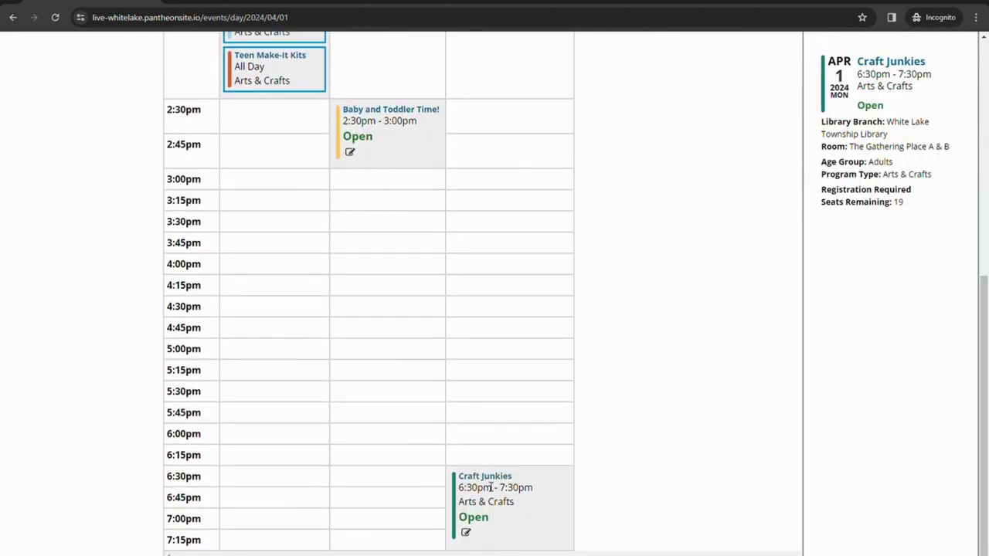
scroll(513, 487, "up", 3)
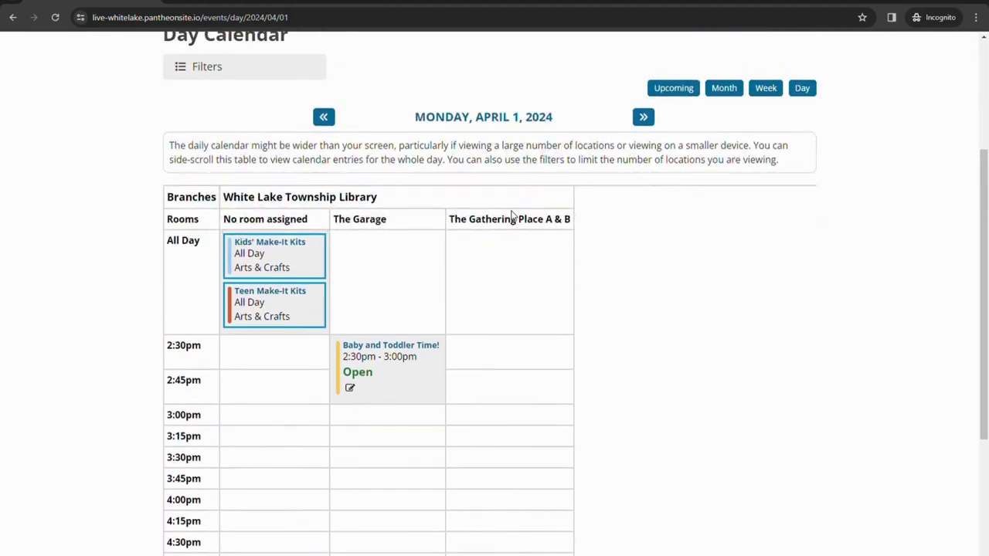
left_click(411, 349)
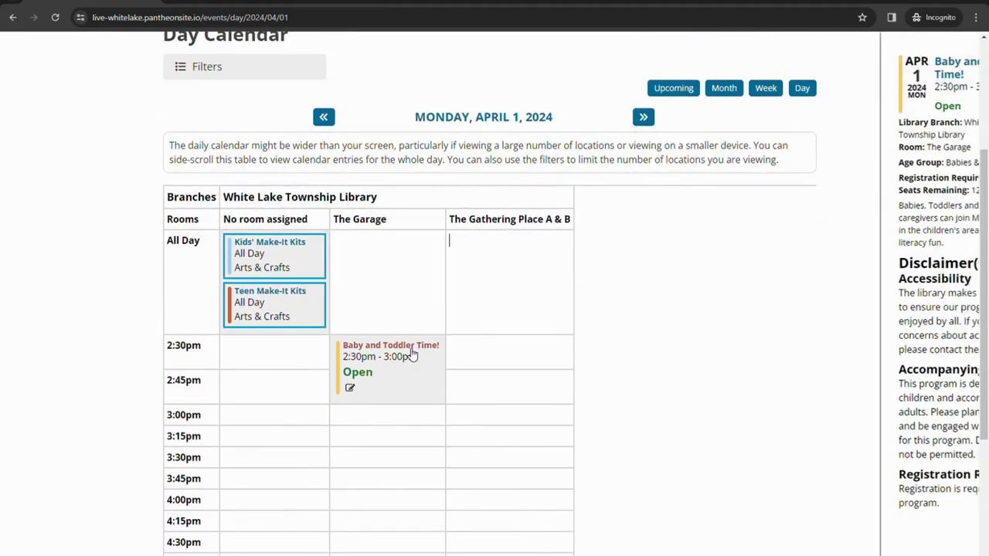
left_click(375, 224)
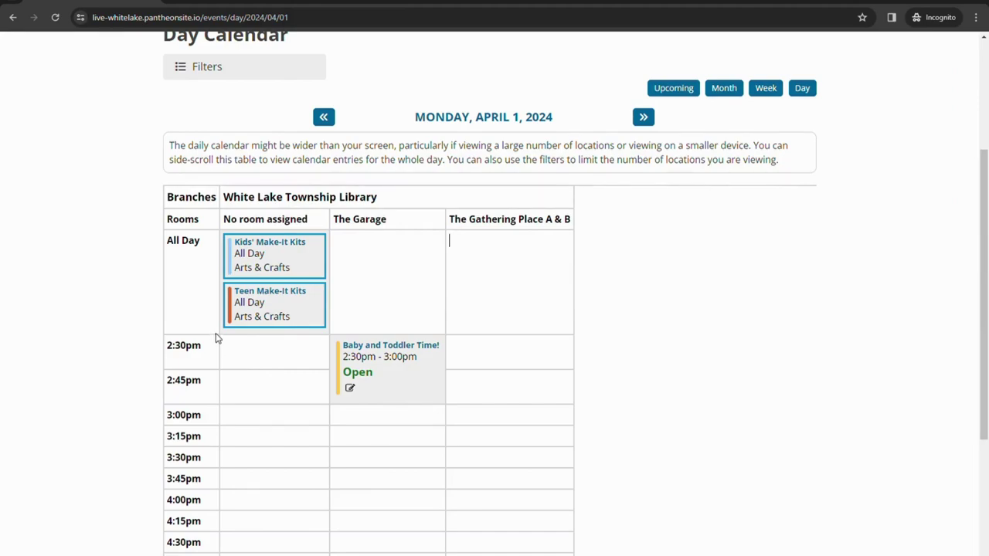
Show the Week view for the week containing April 1, 2024 and scroll through it.
left_click(769, 90)
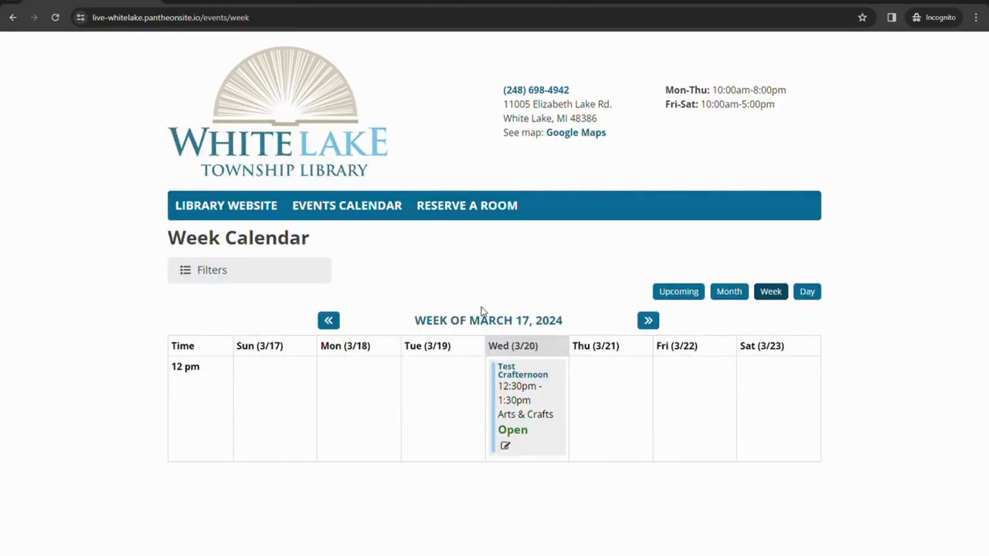
left_click(497, 326)
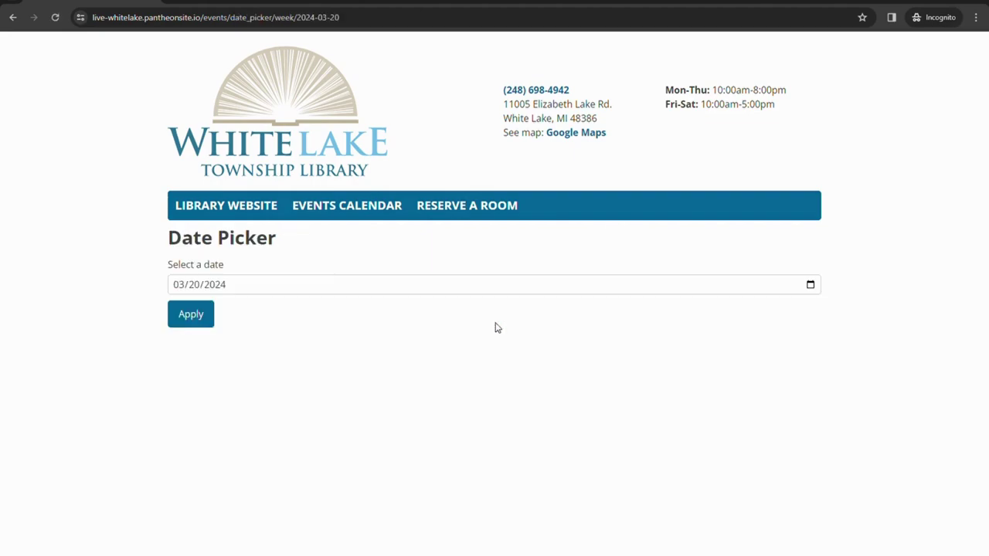
left_click(810, 285)
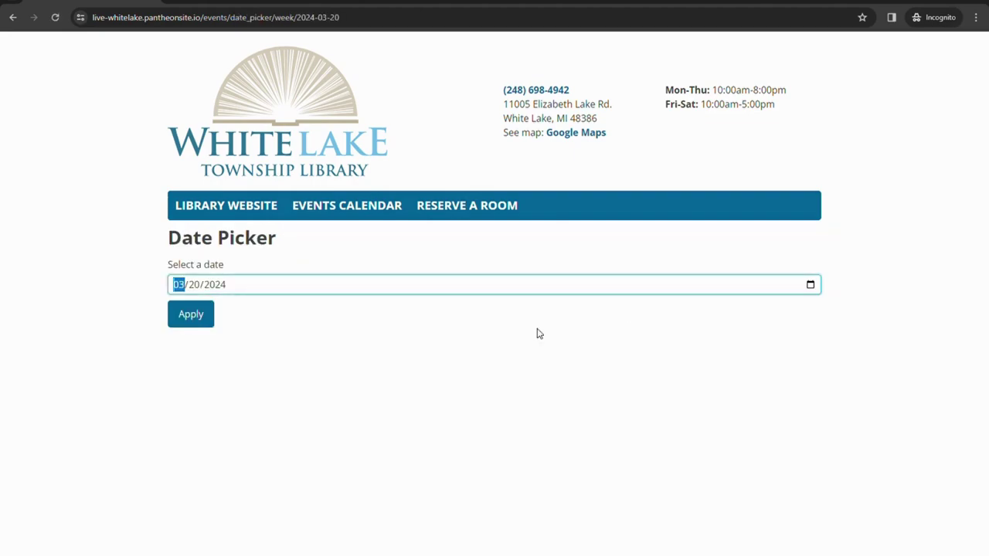
left_click(202, 433)
left_click(191, 318)
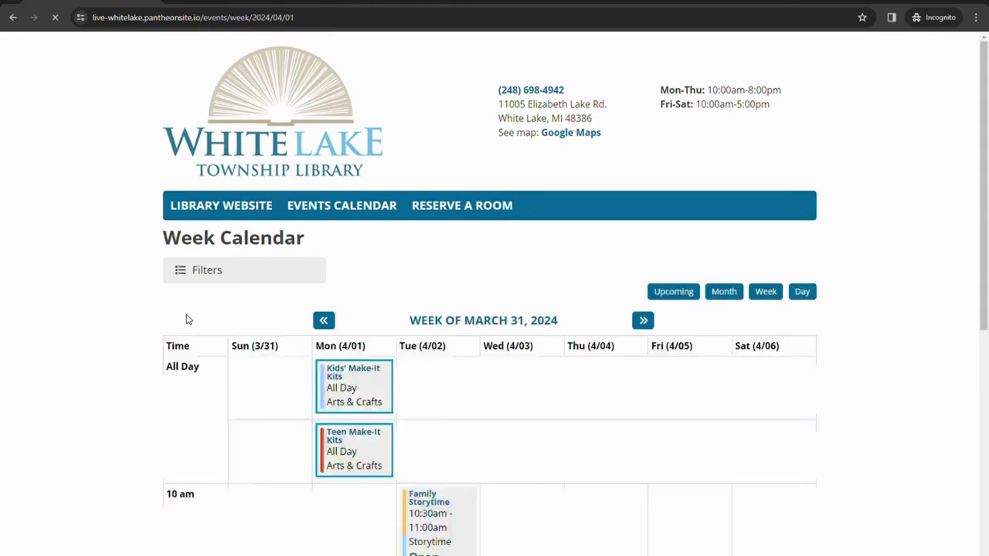
scroll(845, 292, "down", 2)
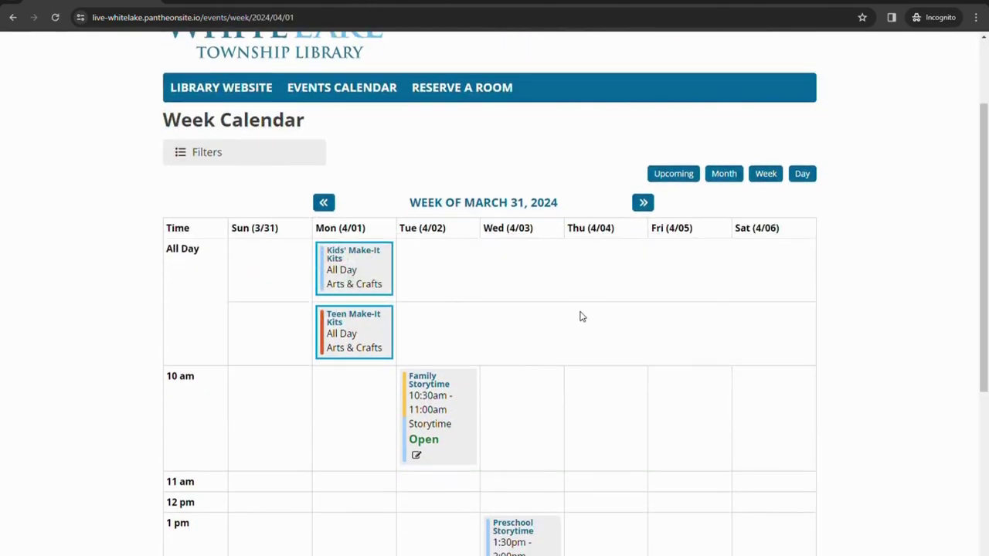
scroll(739, 331, "down", 3)
scroll(734, 333, "down", 1)
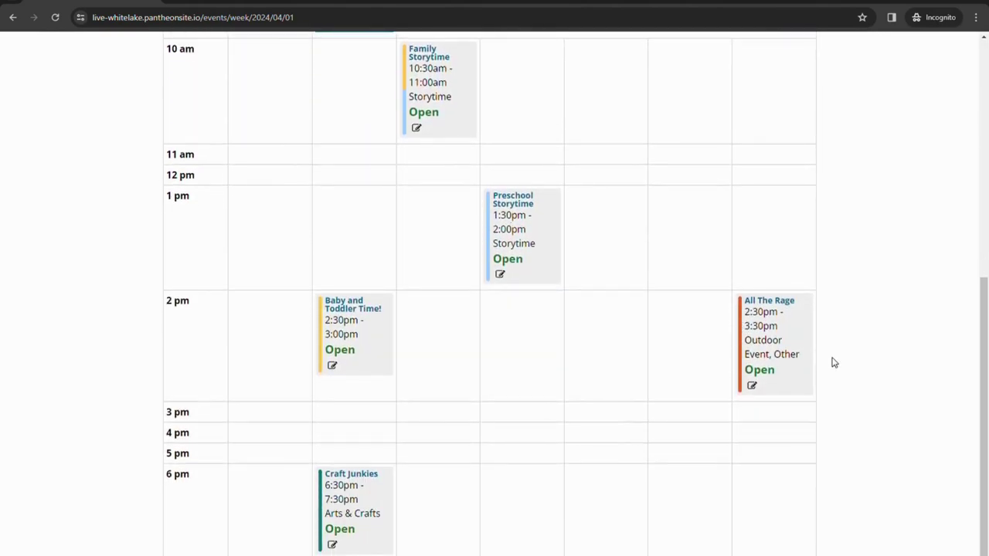
scroll(863, 368, "up", 5)
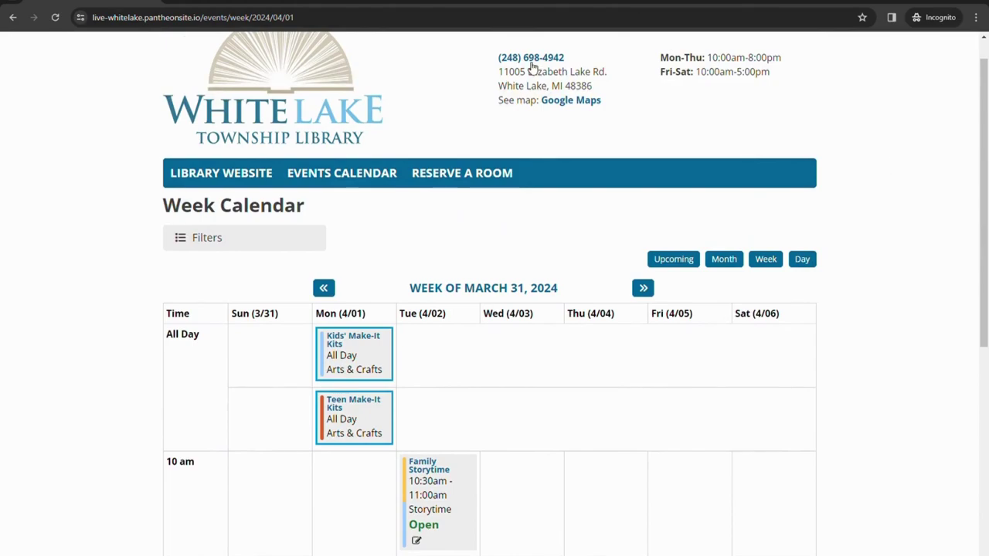
Scroll the Upcoming events list, preview All The Rage, then return to the April 2024 month.
left_click(683, 268)
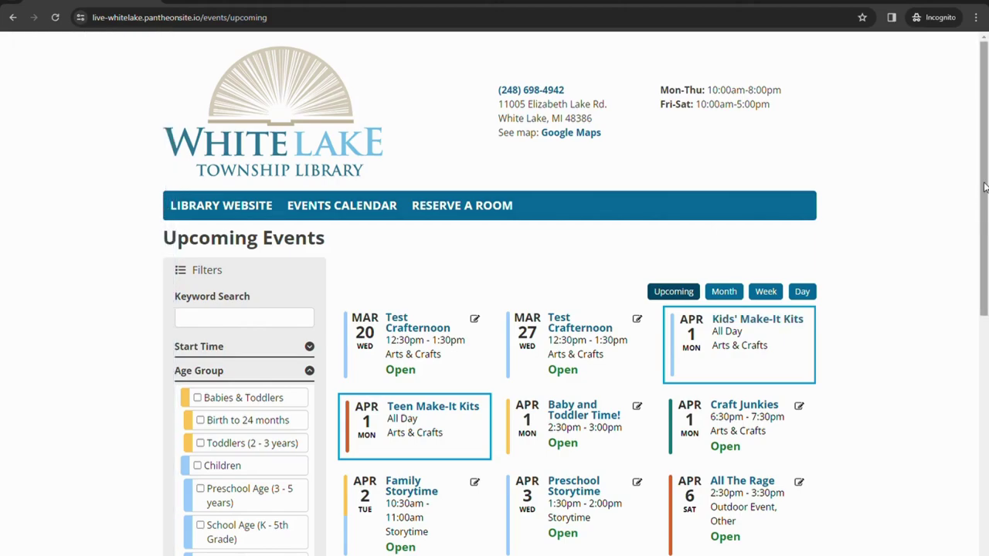
scroll(985, 187, "down", 3)
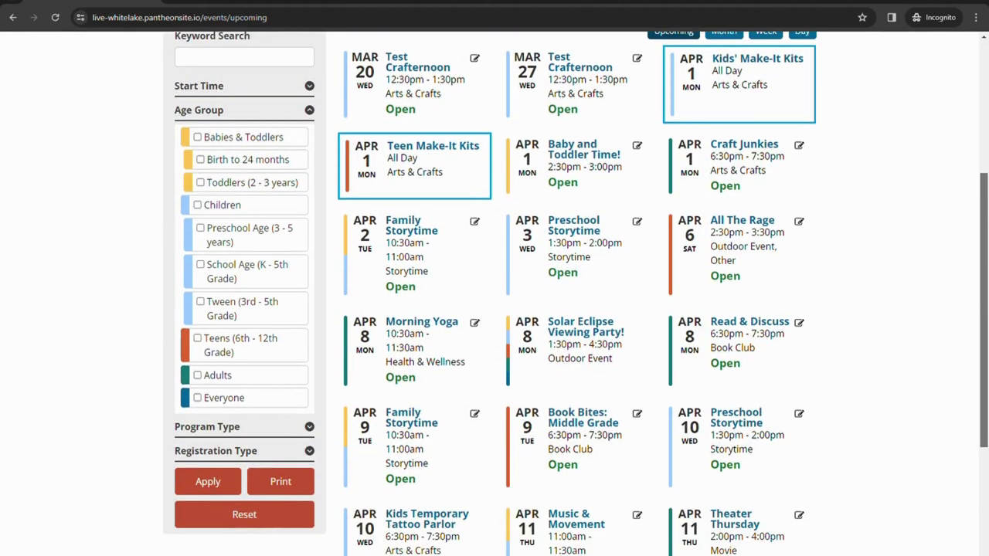
scroll(987, 444, "down", 3)
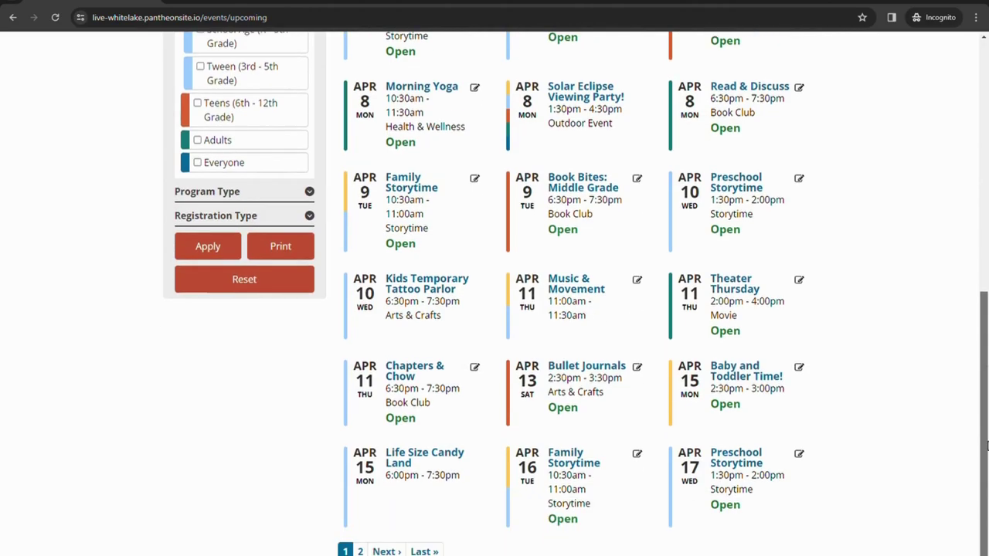
scroll(979, 479, "up", 3)
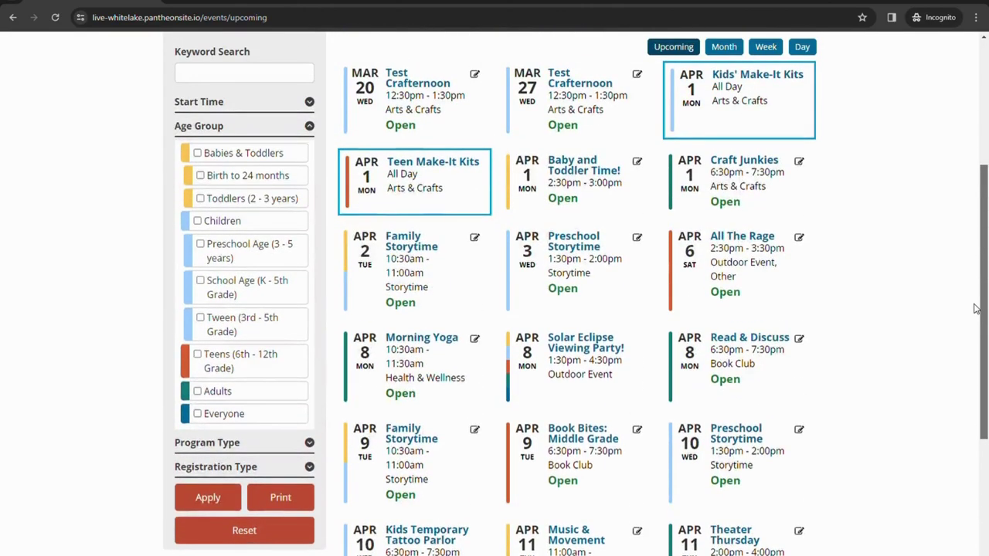
mouse_move(712, 255)
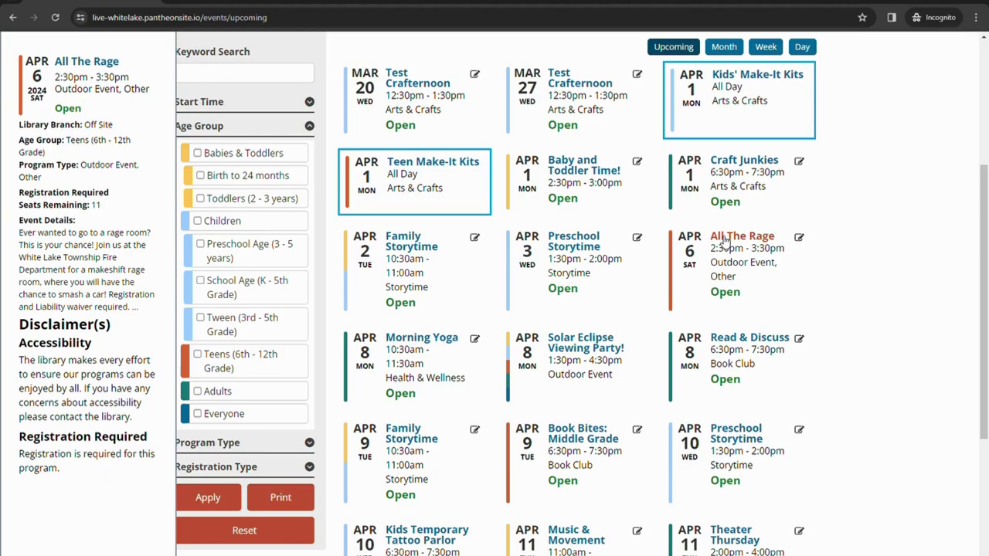
key("alt+Left")
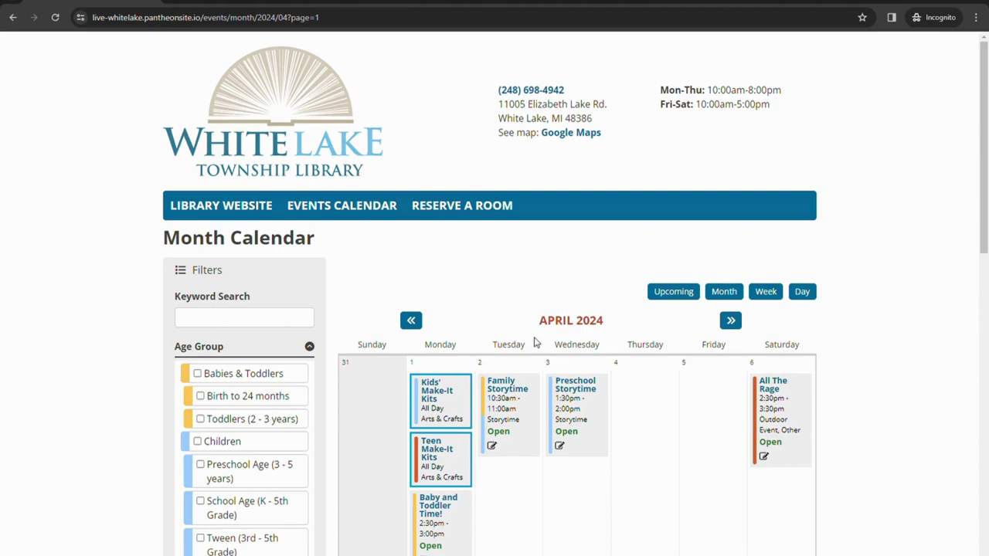
left_click(578, 322)
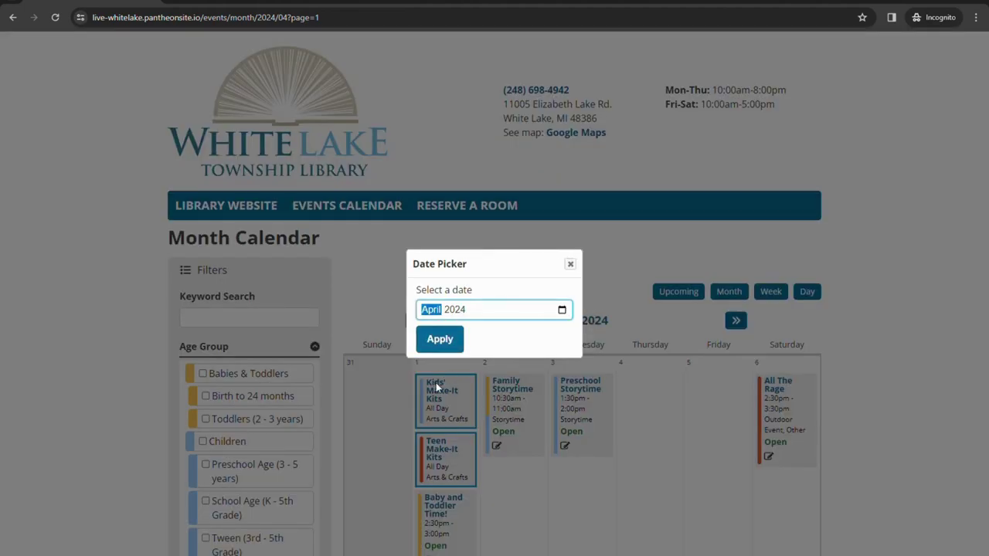
left_click(570, 264)
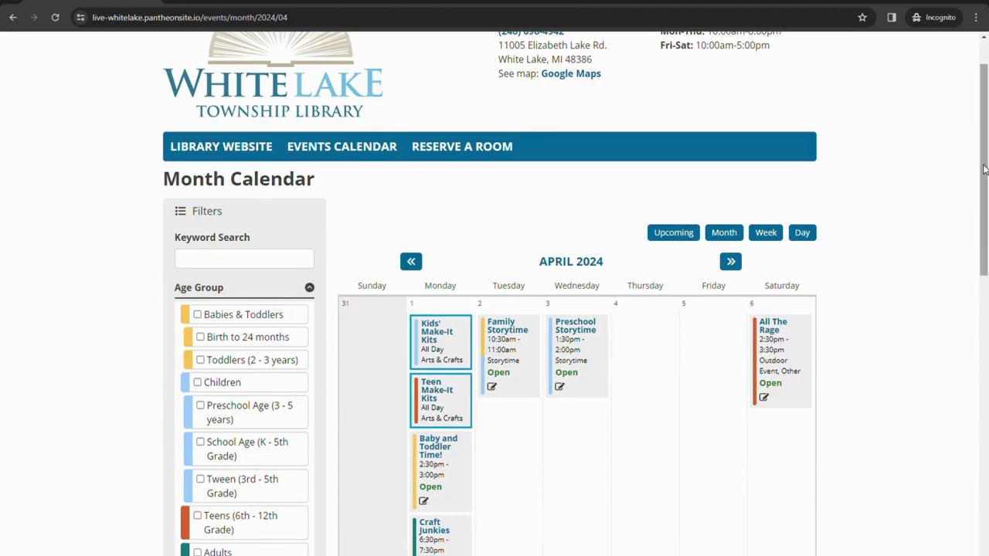
left_click_drag(981, 160, 984, 98)
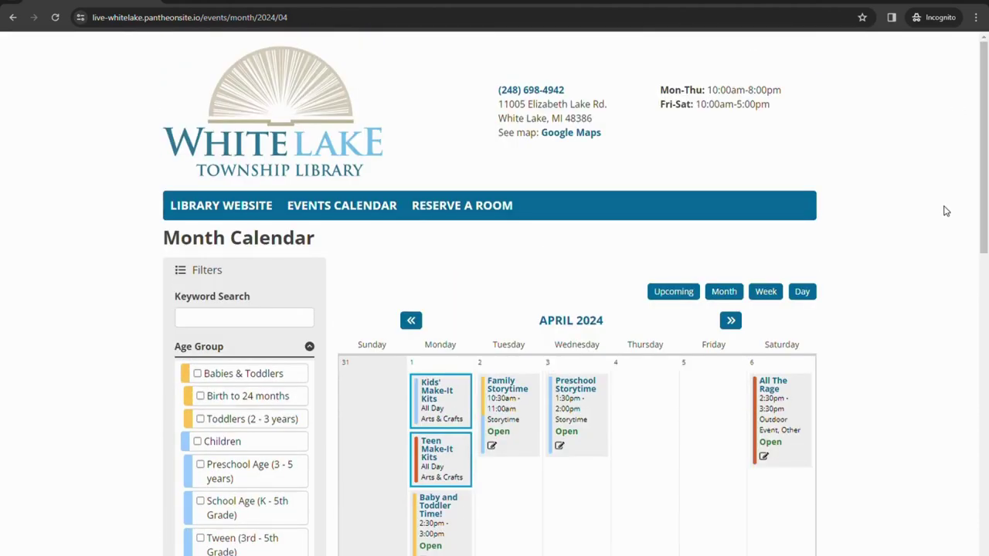